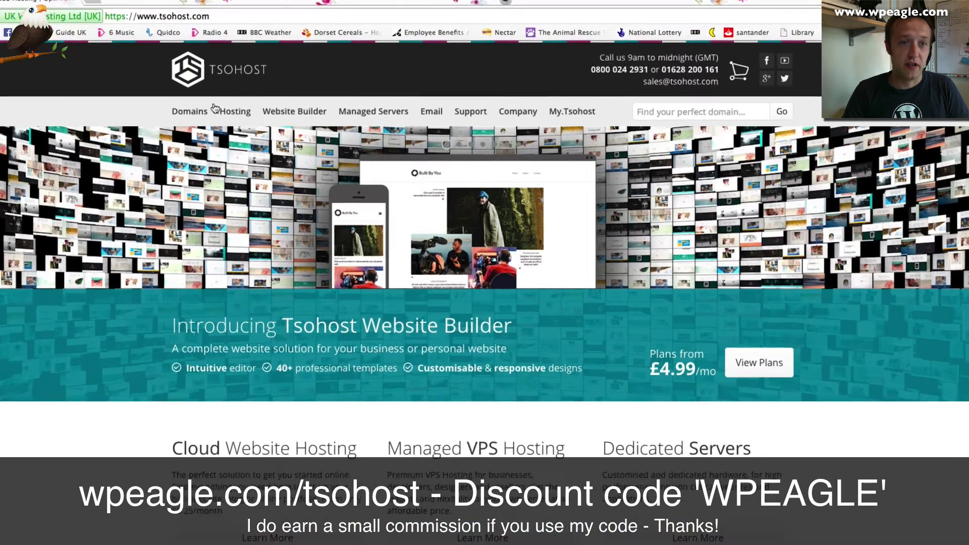
Show the Hosting mega menu on tsohost.com with Cloud Web Hosting and WordPress Hosting.
{"action": "mouse_move", "coordinate": [231, 110]}
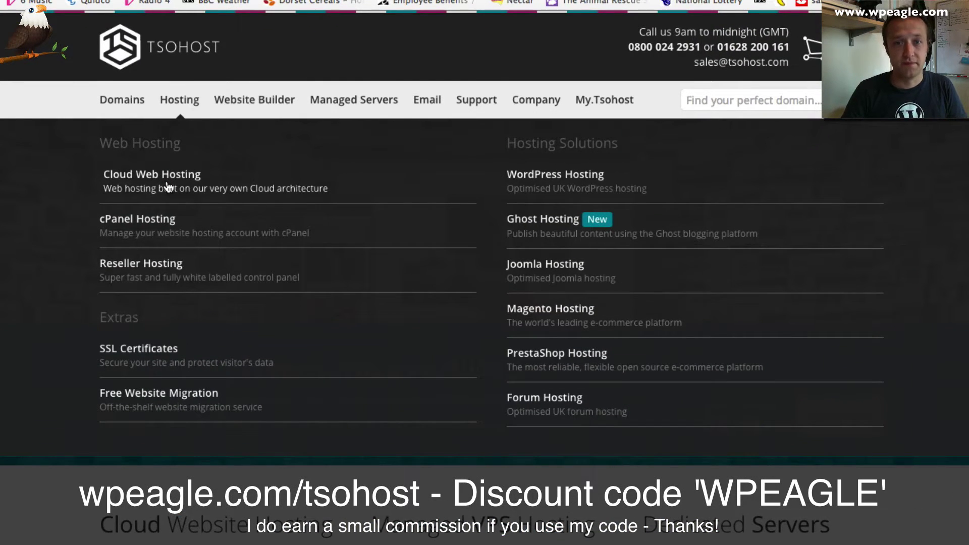
Open the Cloud Web Hosting page and scroll down to Plans & Pricing.
{"action": "left_click", "coordinate": [168, 188]}
{"action": "scroll", "coordinate": [543, 156], "scroll_direction": "down", "scroll_amount": 2}
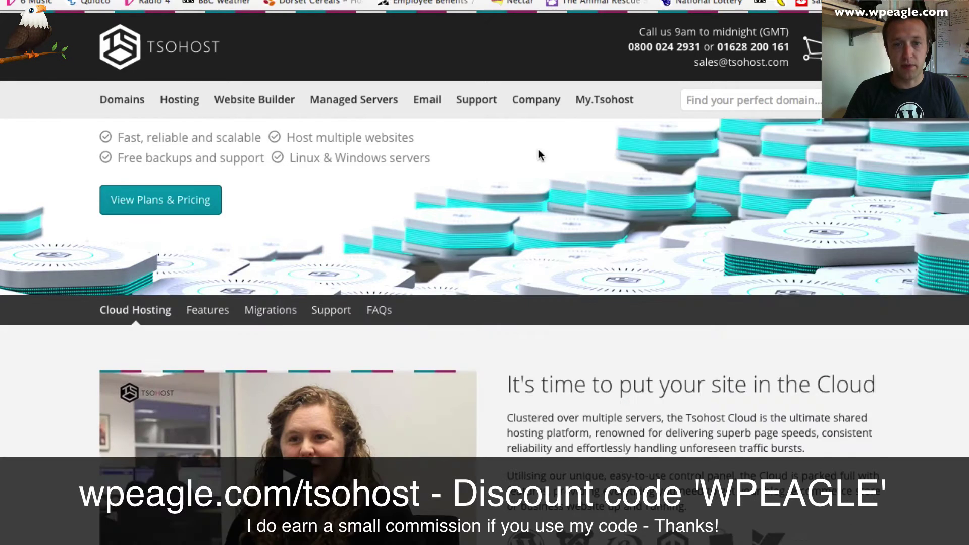
{"action": "scroll", "coordinate": [540, 155], "scroll_direction": "down", "scroll_amount": 6}
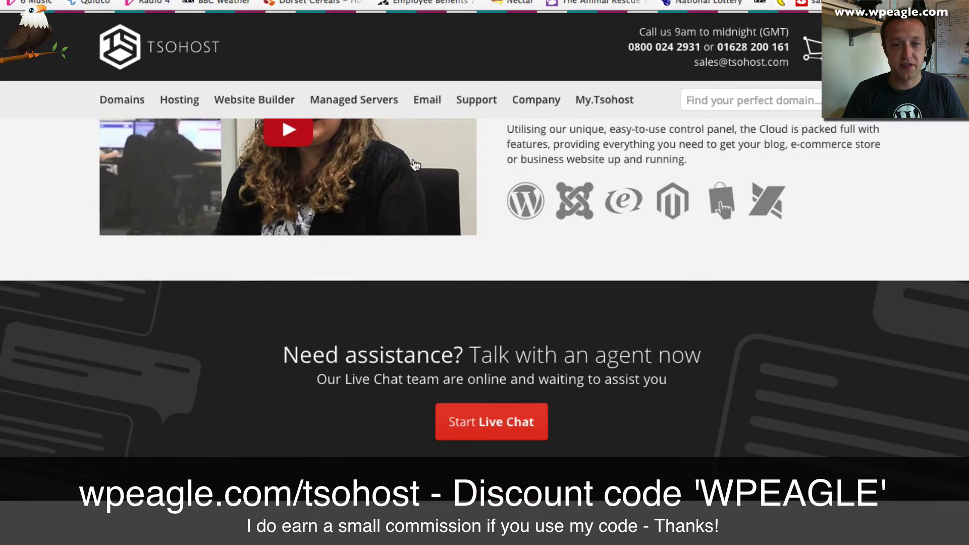
{"action": "scroll", "coordinate": [416, 162], "scroll_direction": "down", "scroll_amount": 5}
{"action": "scroll", "coordinate": [437, 167], "scroll_direction": "down", "scroll_amount": 2}
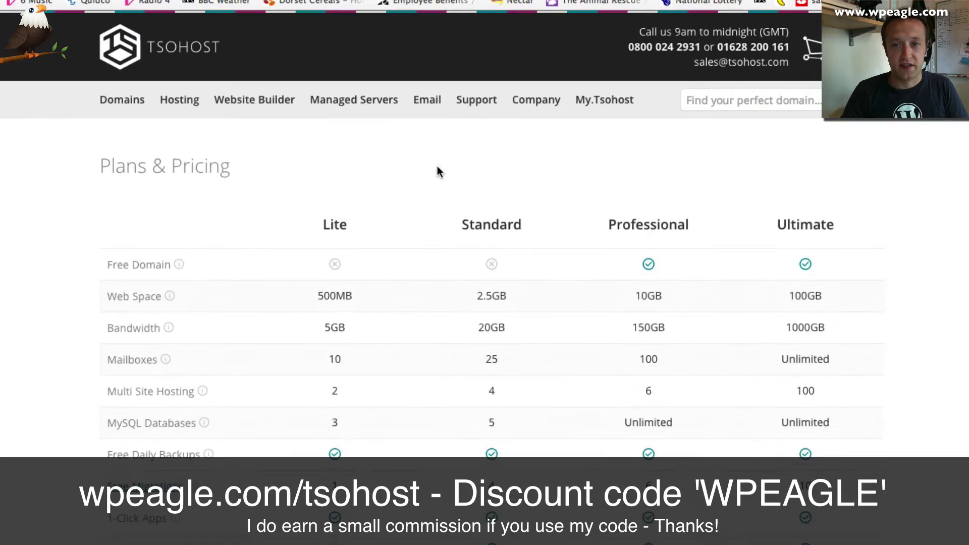
{"action": "scroll", "coordinate": [439, 171], "scroll_direction": "up", "scroll_amount": 1}
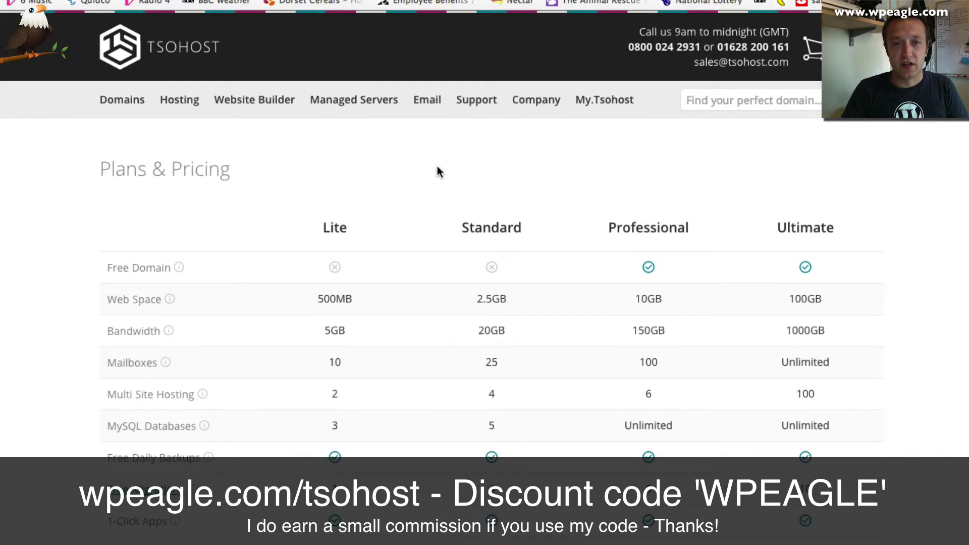
{"action": "scroll", "coordinate": [435, 179], "scroll_direction": "down", "scroll_amount": 1}
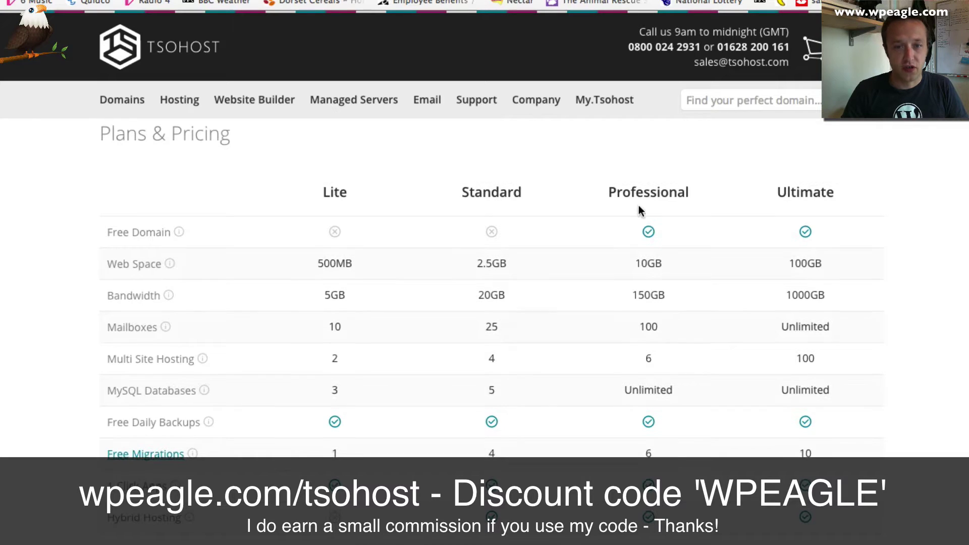
{"action": "scroll", "coordinate": [636, 210], "scroll_direction": "down", "scroll_amount": 1}
{"action": "scroll", "coordinate": [549, 291], "scroll_direction": "down", "scroll_amount": 1}
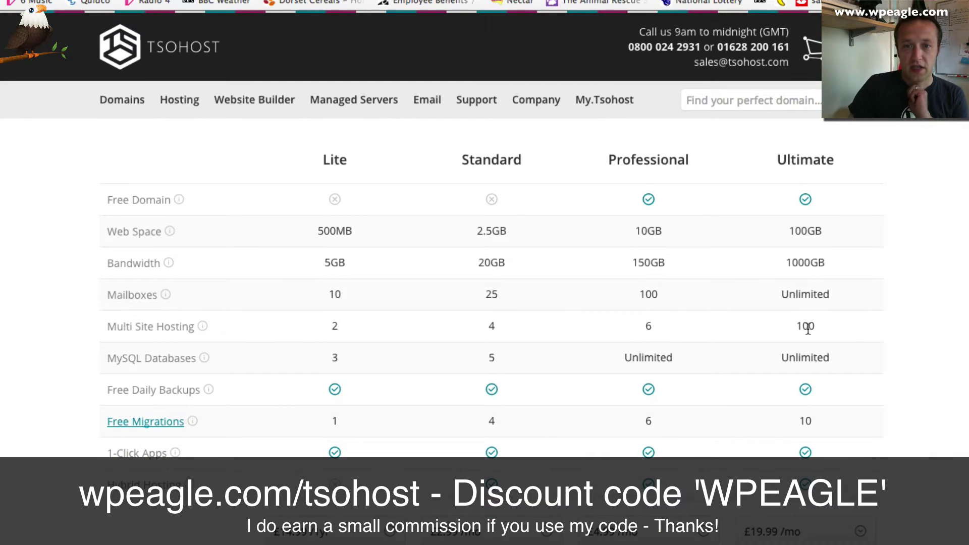
{"action": "scroll", "coordinate": [728, 313], "scroll_direction": "down", "scroll_amount": 4}
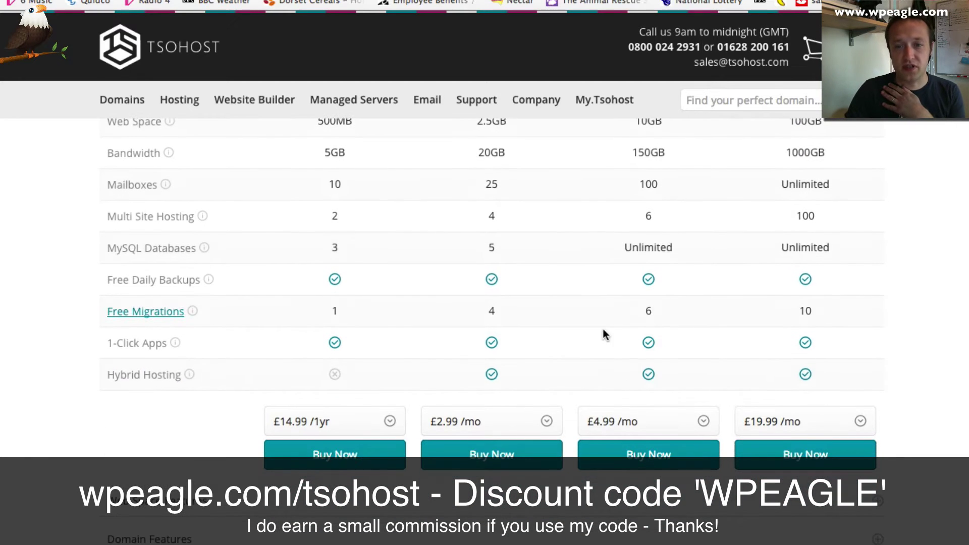
Switch the Professional plan's billing to yearly at £49.99 /1yr.
{"action": "left_click", "coordinate": [677, 426]}
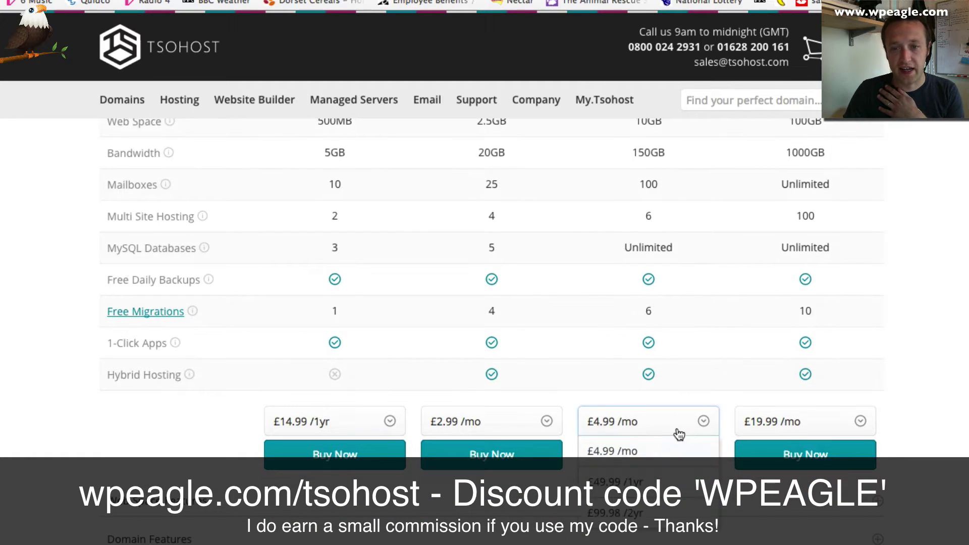
{"action": "left_click", "coordinate": [598, 476]}
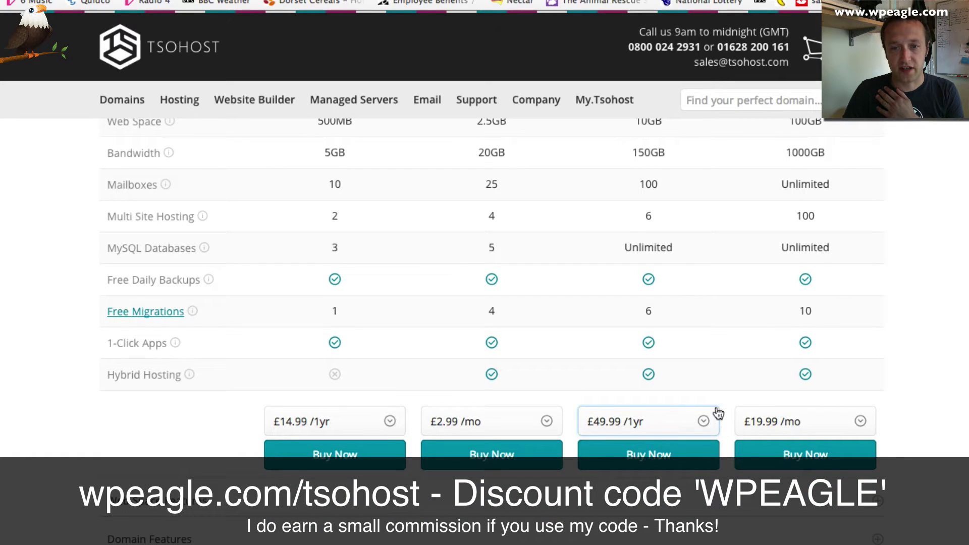
{"action": "left_click", "coordinate": [558, 425]}
{"action": "scroll", "coordinate": [592, 376], "scroll_direction": "up", "scroll_amount": 3}
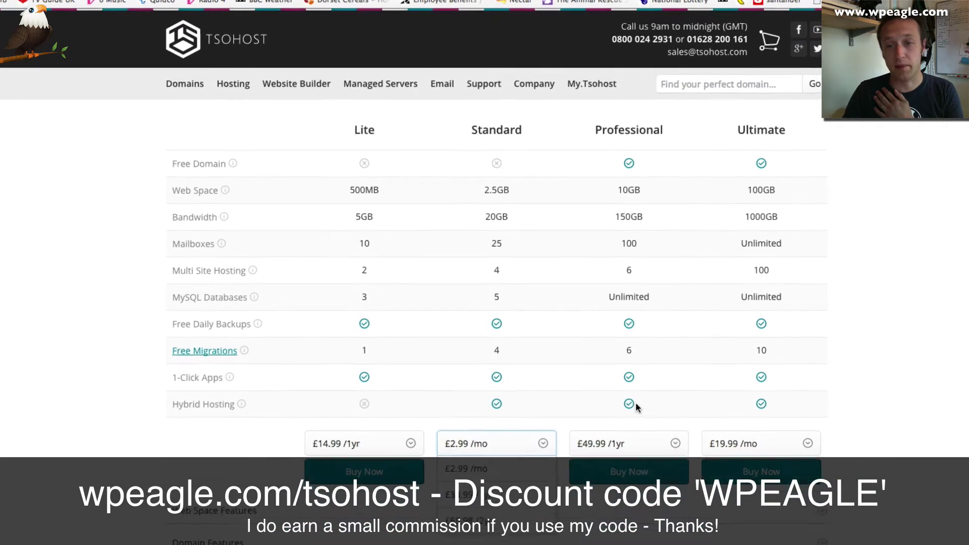
{"action": "left_click", "coordinate": [637, 406]}
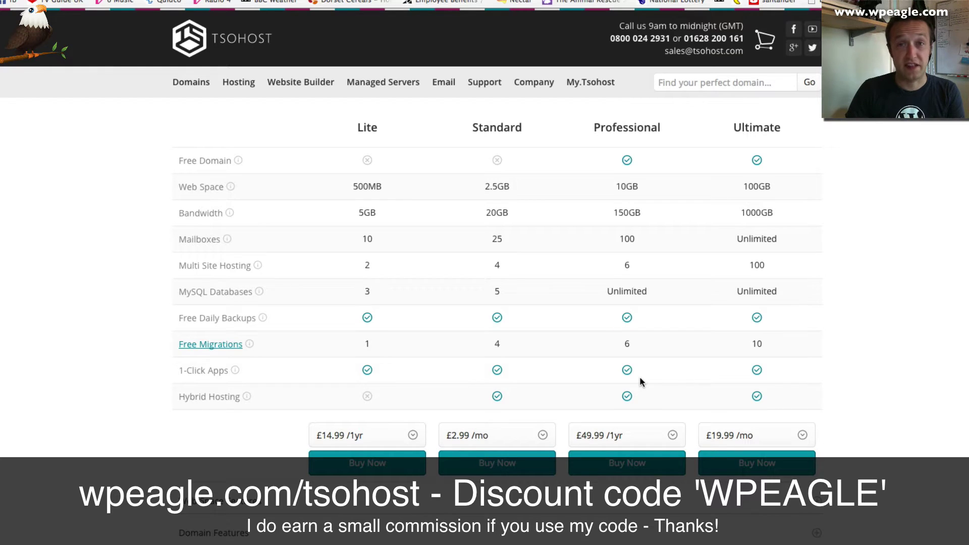
{"action": "scroll", "coordinate": [636, 373], "scroll_direction": "up", "scroll_amount": 1}
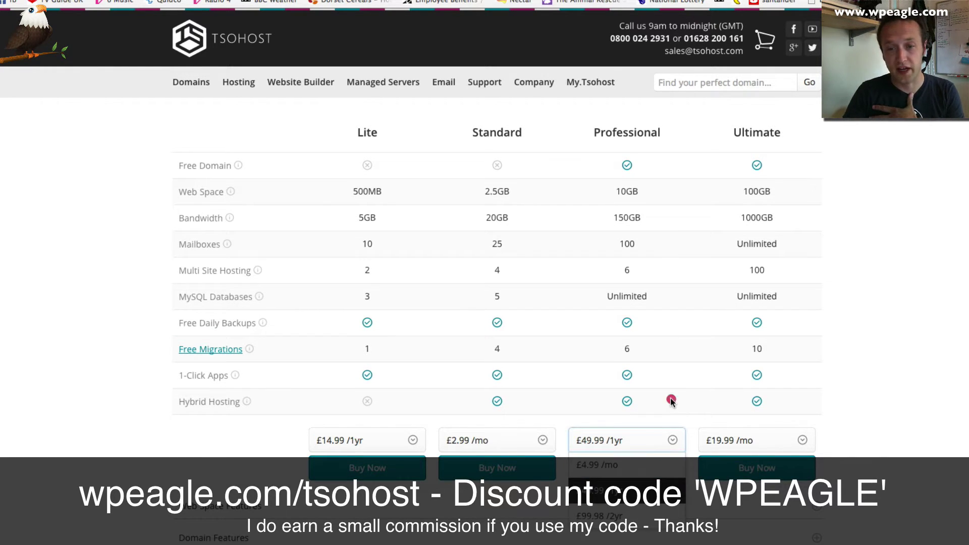
{"action": "left_click", "coordinate": [630, 444]}
{"action": "scroll", "coordinate": [694, 351], "scroll_direction": "down", "scroll_amount": 1}
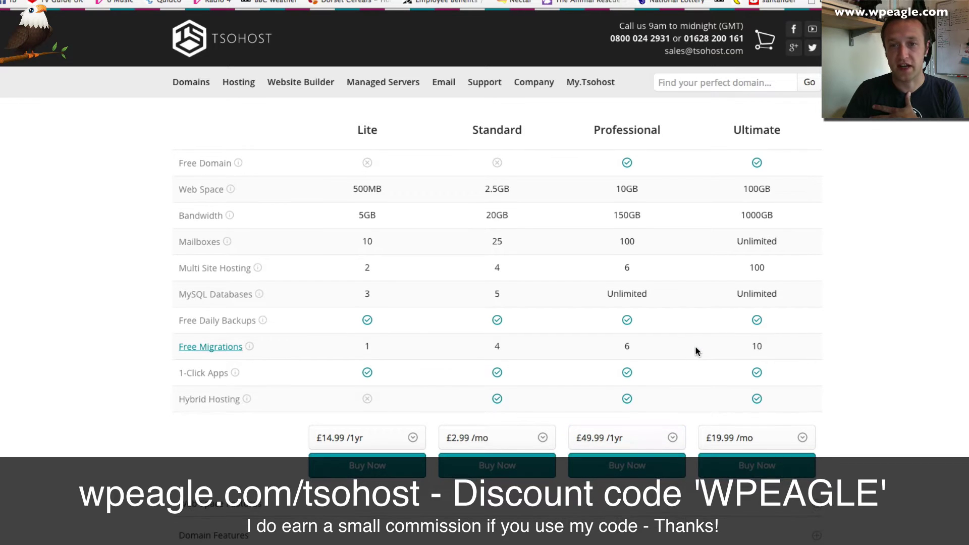
{"action": "scroll", "coordinate": [695, 351], "scroll_direction": "down", "scroll_amount": 1}
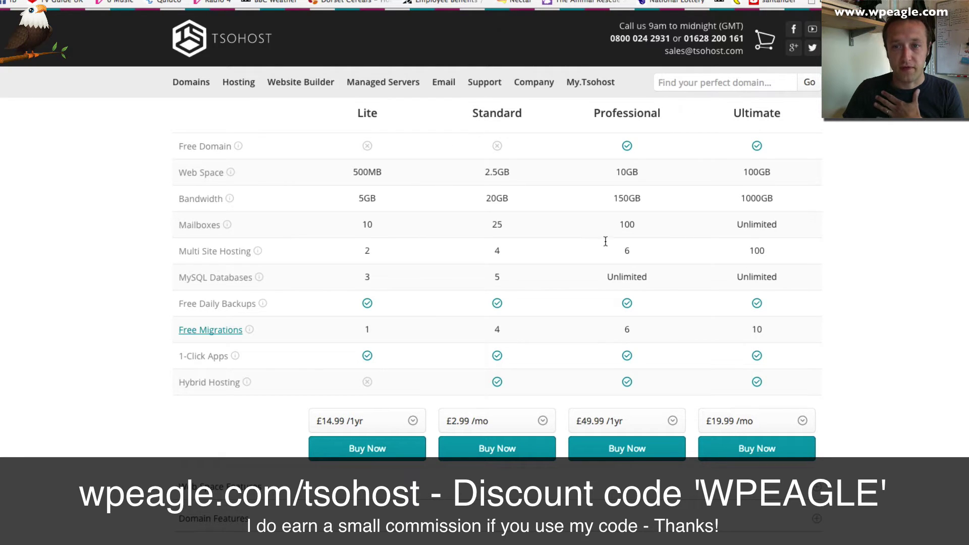
{"action": "scroll", "coordinate": [601, 329], "scroll_direction": "down", "scroll_amount": 1}
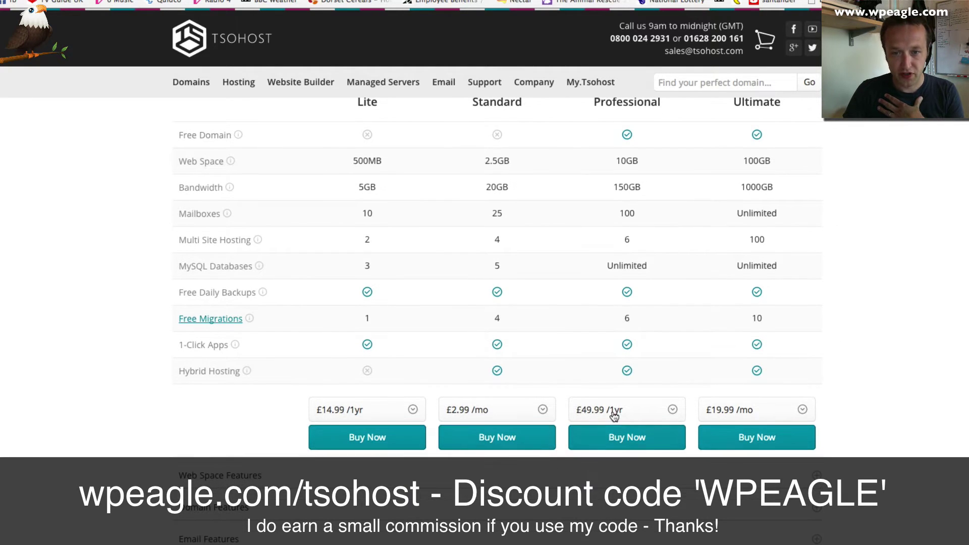
{"action": "scroll", "coordinate": [623, 392], "scroll_direction": "down", "scroll_amount": 1}
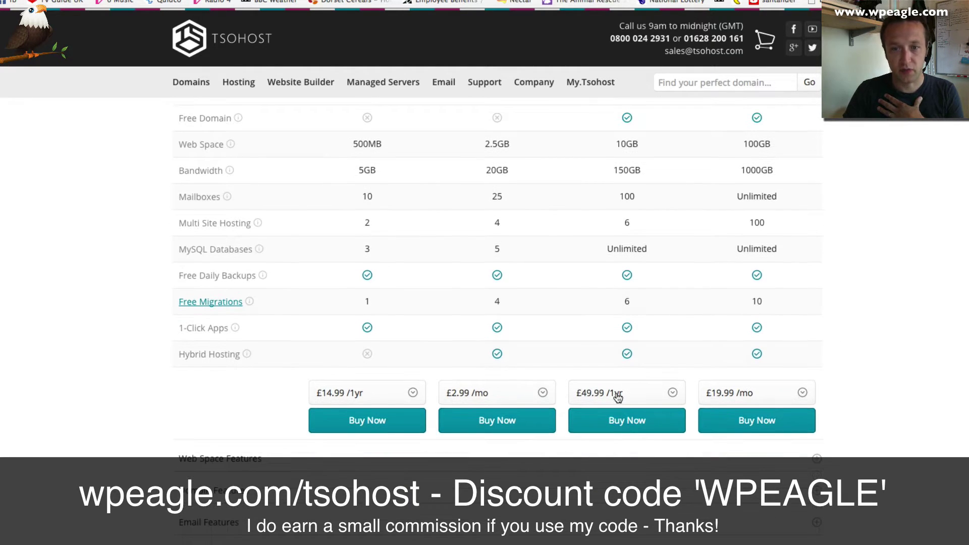
Add the Professional hosting plan to the cart and go to checkout.
{"action": "left_click", "coordinate": [624, 426]}
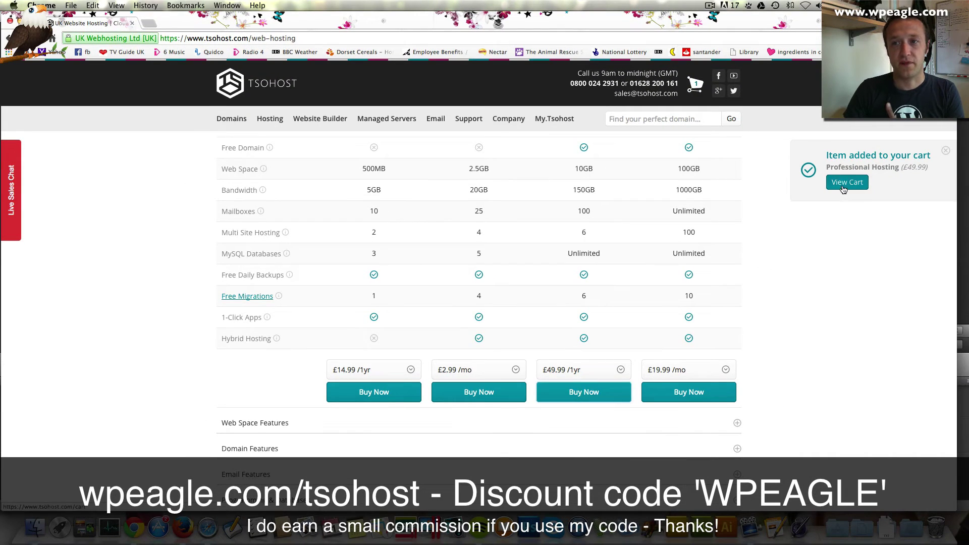
{"action": "left_click", "coordinate": [842, 183]}
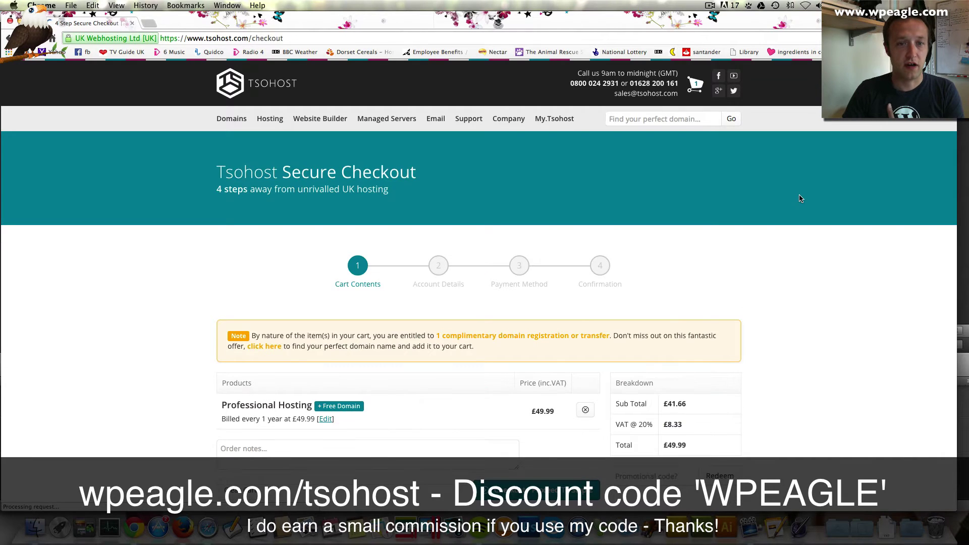
{"action": "scroll", "coordinate": [592, 189], "scroll_direction": "down", "scroll_amount": 2}
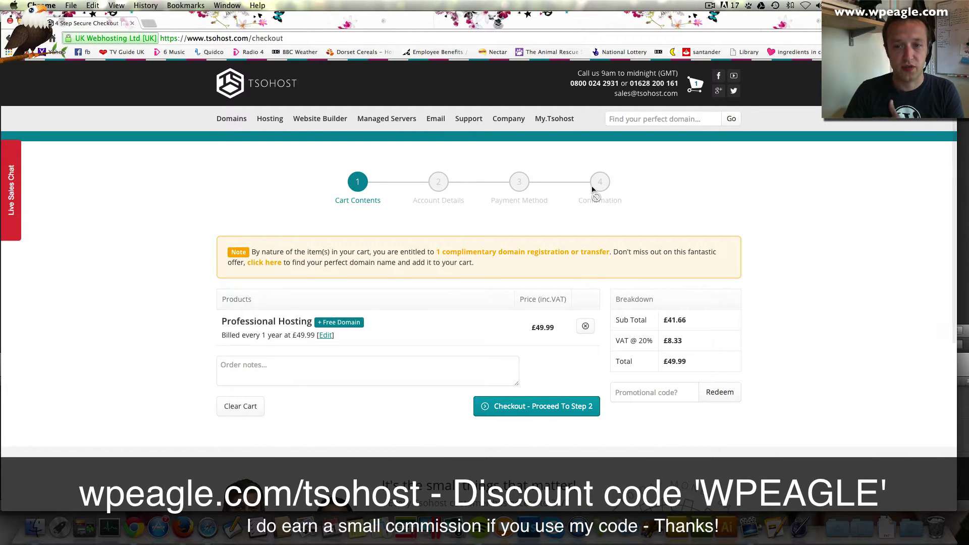
Redeem coupon code WPEAGLE so the total drops to £44.99.
{"action": "left_click", "coordinate": [632, 386]}
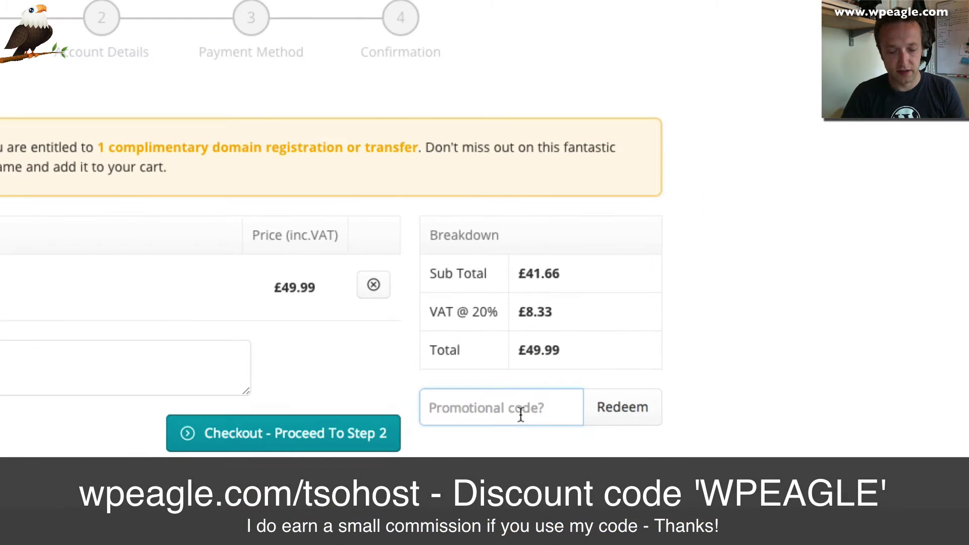
{"action": "type", "text": "WPEA"}
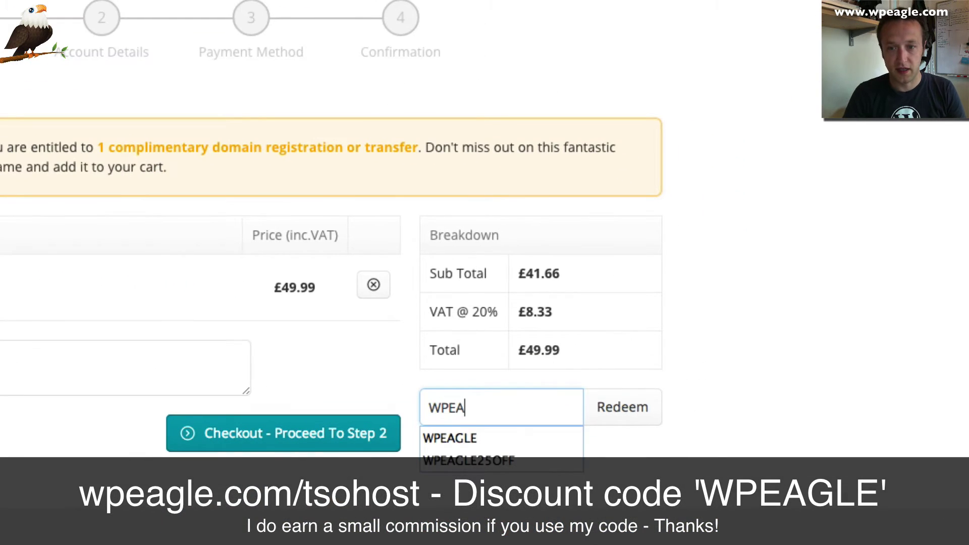
{"action": "type", "text": "GLE"}
{"action": "left_click", "coordinate": [624, 407]}
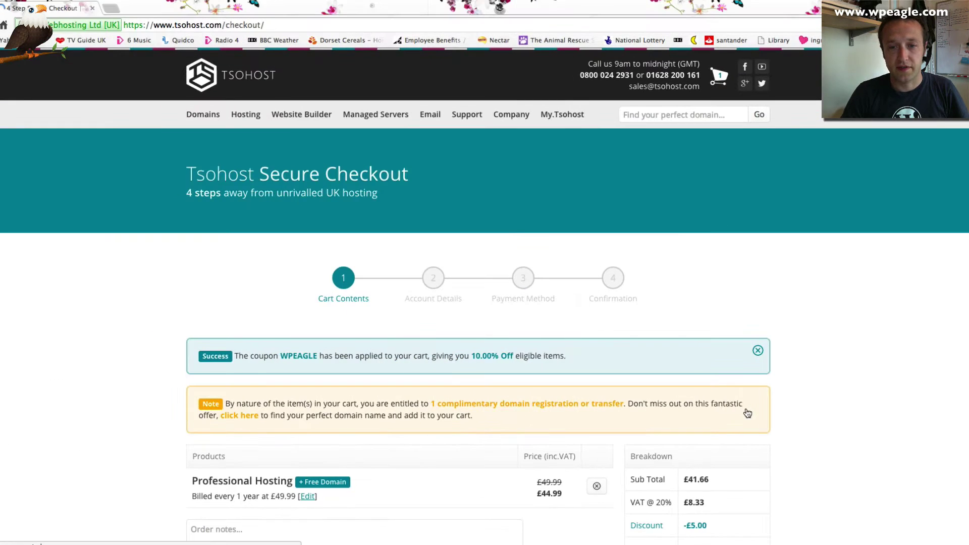
{"action": "scroll", "coordinate": [694, 347], "scroll_direction": "down", "scroll_amount": 2}
{"action": "scroll", "coordinate": [695, 347], "scroll_direction": "down", "scroll_amount": 2}
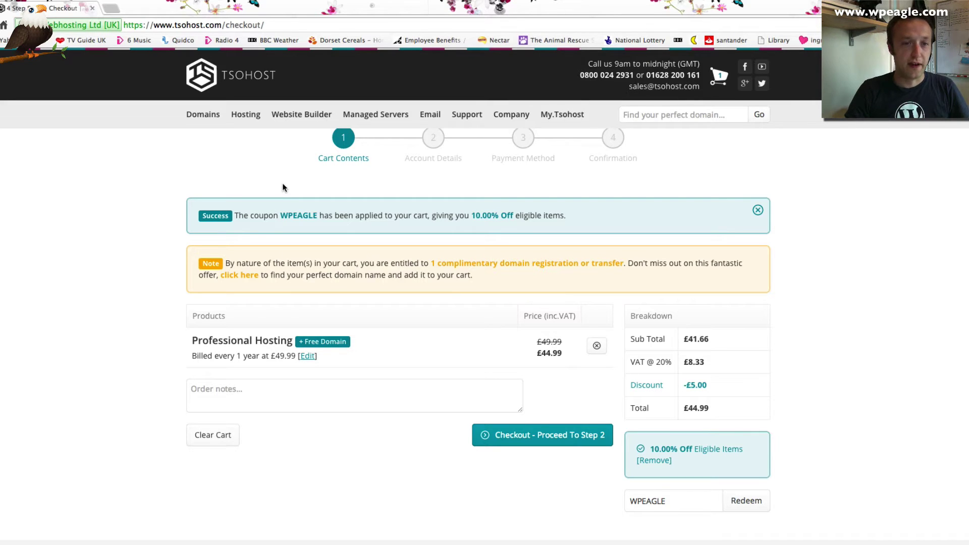
Go to the control.gridhost.co.uk hosting control panel login page.
{"action": "left_click", "coordinate": [194, 24]}
{"action": "type", "text": "control"}
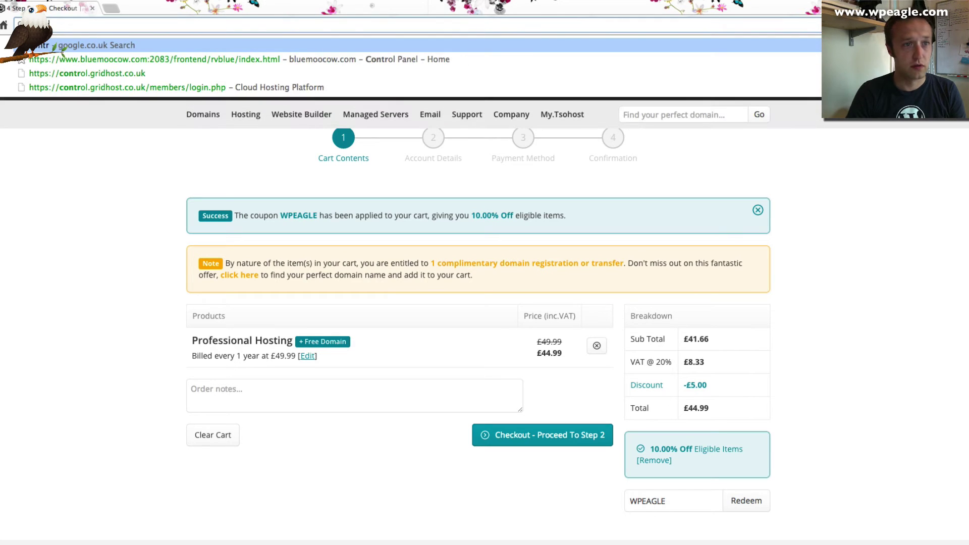
{"action": "key", "text": "Down"}
{"action": "key", "text": "Down"}
{"action": "key", "text": "Return"}
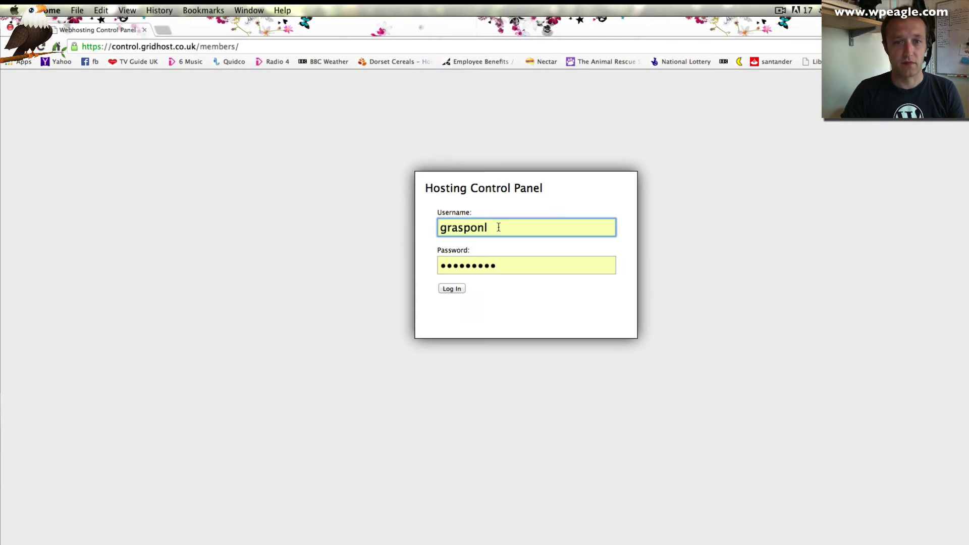
Log in with the account username and password to reach the Cloud Dashboard.
{"action": "type", "text": "w"}
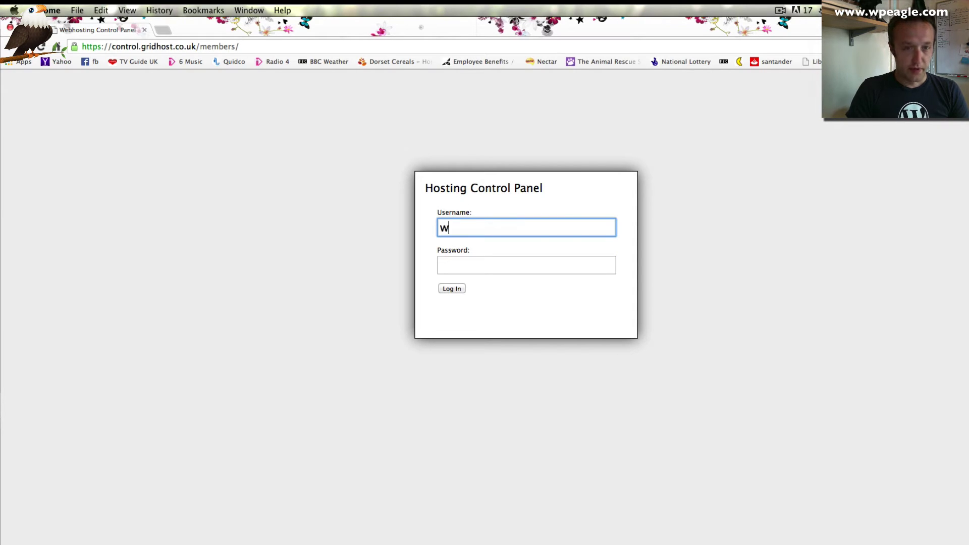
{"action": "type", "text": "peagle"}
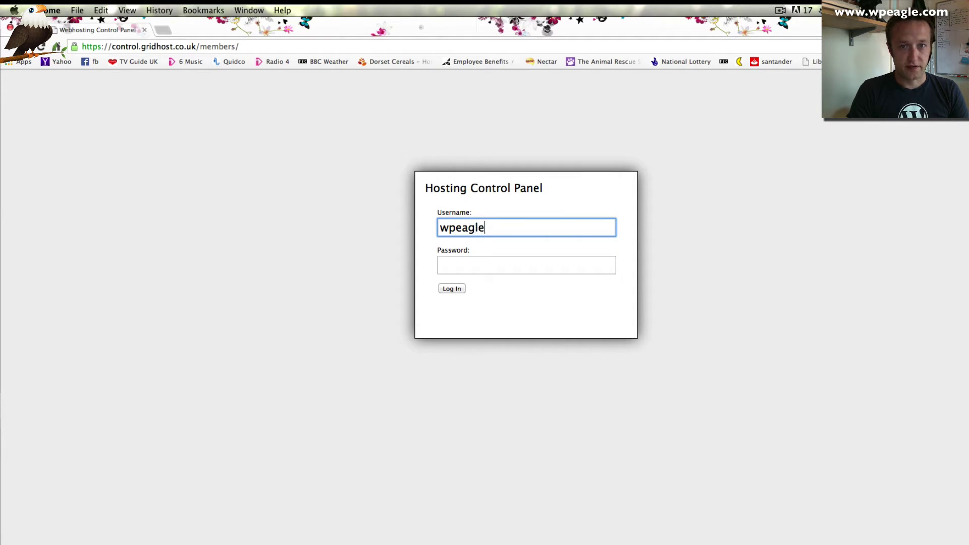
{"action": "key", "text": "BackSpace"}
{"action": "key", "text": "BackSpace"}
{"action": "key", "text": "BackSpace"}
{"action": "key", "text": "BackSpace"}
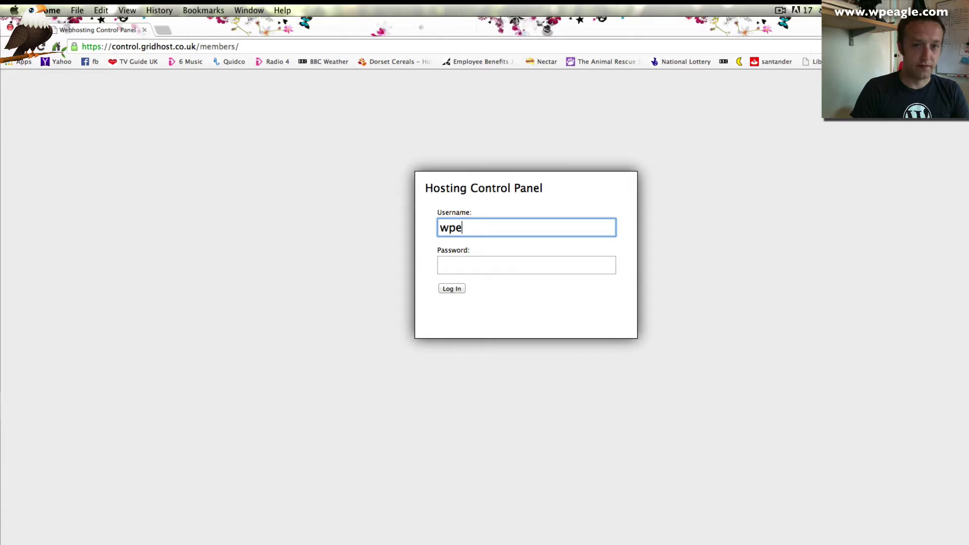
{"action": "type", "text": "shopdemo"}
{"action": "key", "text": "Tab"}
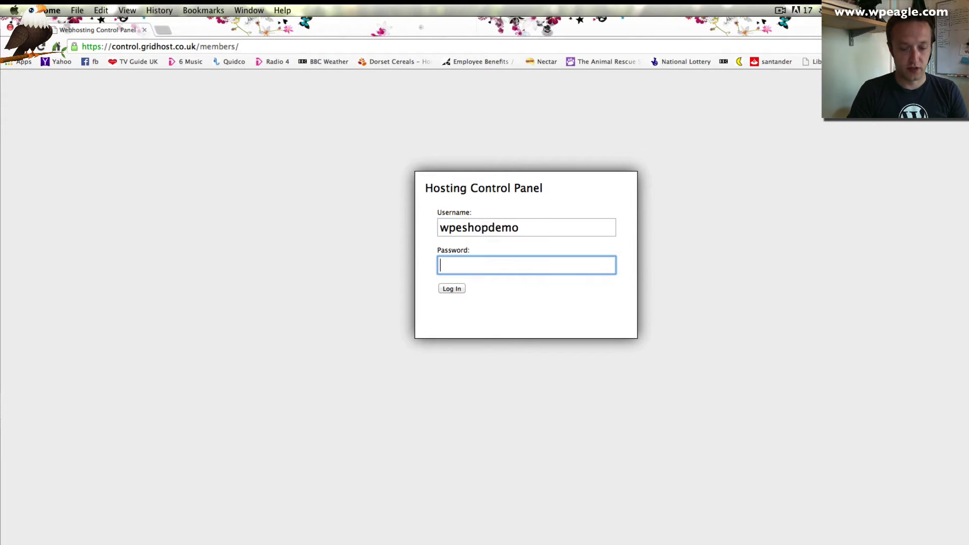
{"action": "type", "text": "**********"}
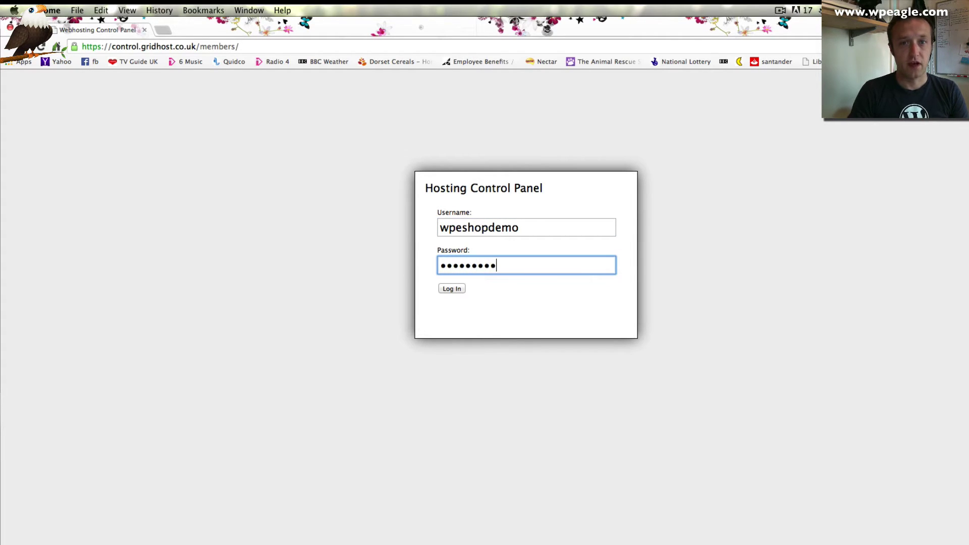
{"action": "key", "text": "Return"}
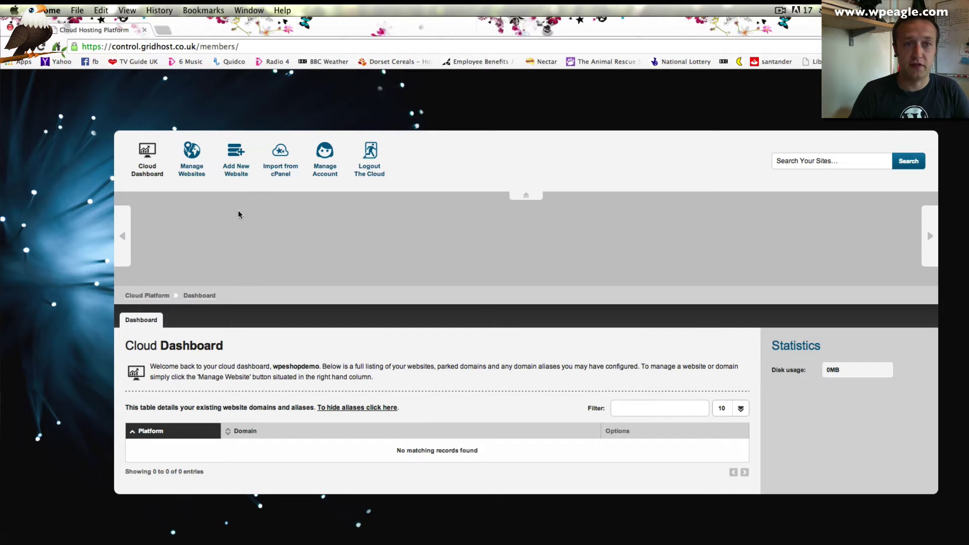
Add a new website with the domain shopdemo.wpeagle.com.
{"action": "left_click", "coordinate": [233, 158]}
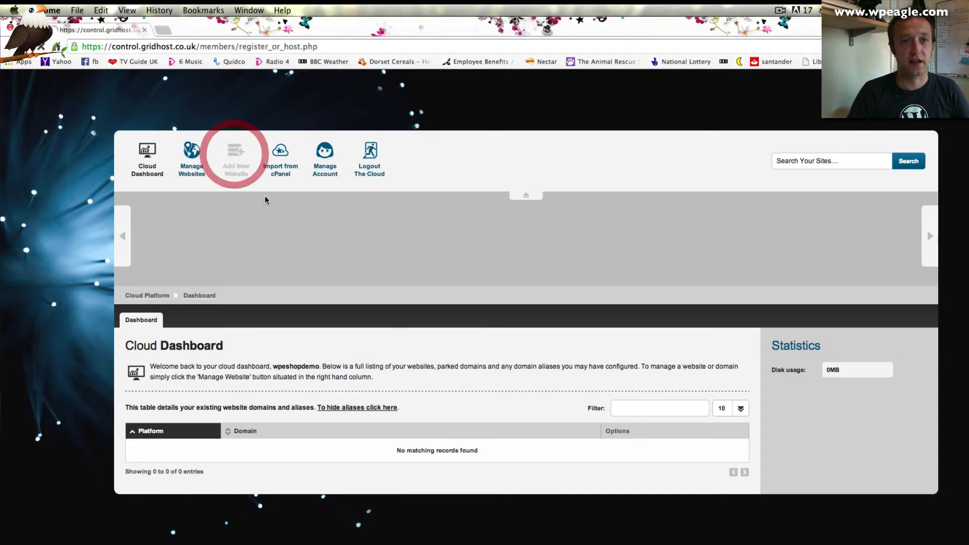
{"action": "left_click", "coordinate": [235, 295]}
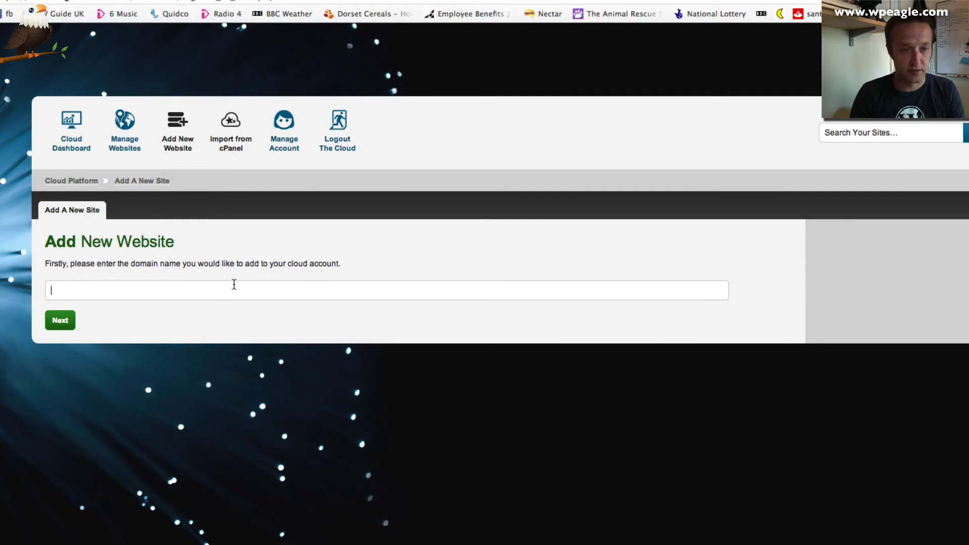
{"action": "type", "text": "shop"}
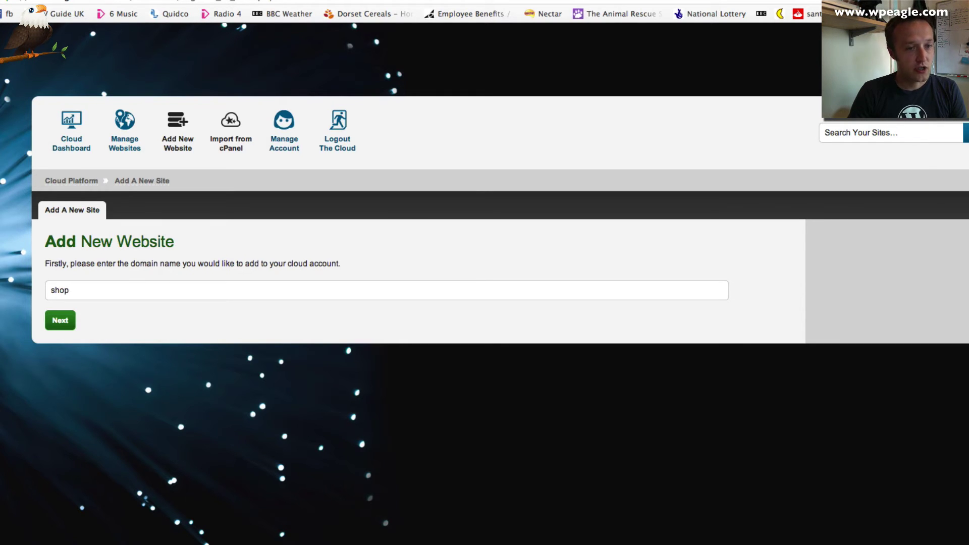
{"action": "type", "text": "demo."}
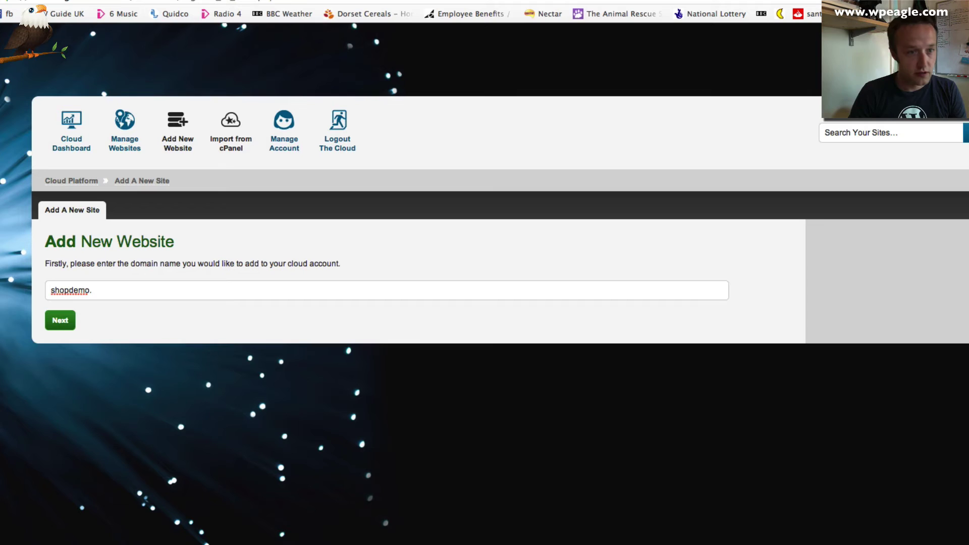
{"action": "type", "text": "wpeagle.com"}
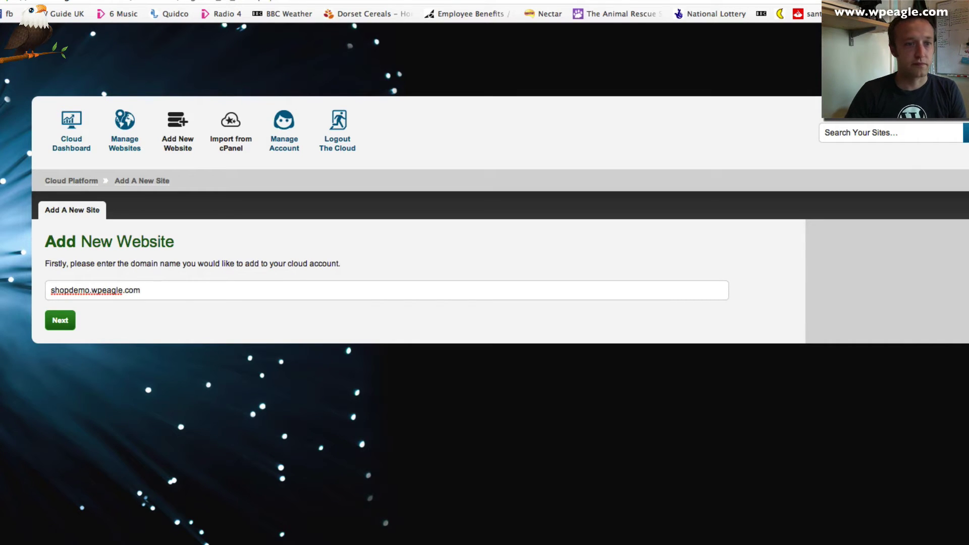
{"action": "key", "text": "Tab"}
{"action": "key", "text": "Return"}
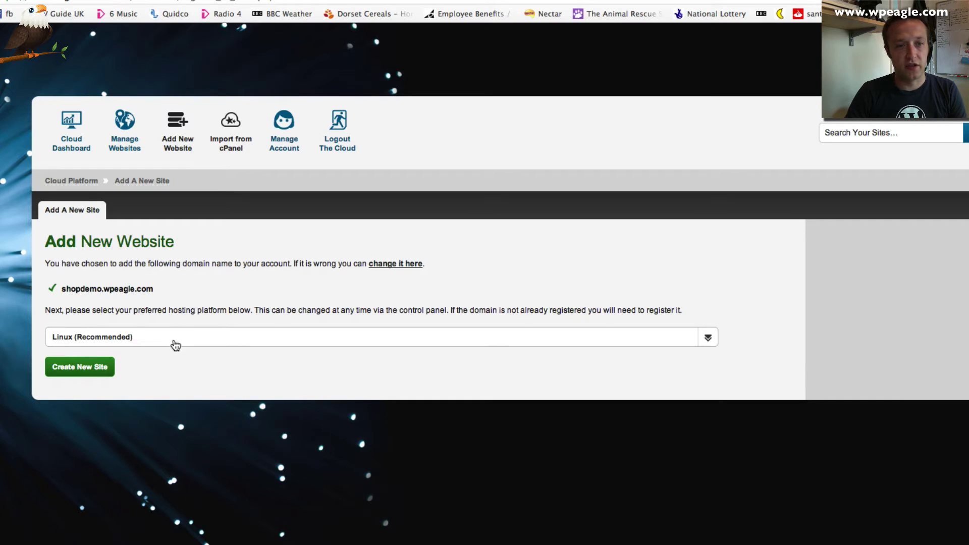
Keep Linux (Recommended) as the new site's hosting platform.
{"action": "left_click", "coordinate": [177, 336]}
{"action": "left_click", "coordinate": [179, 335]}
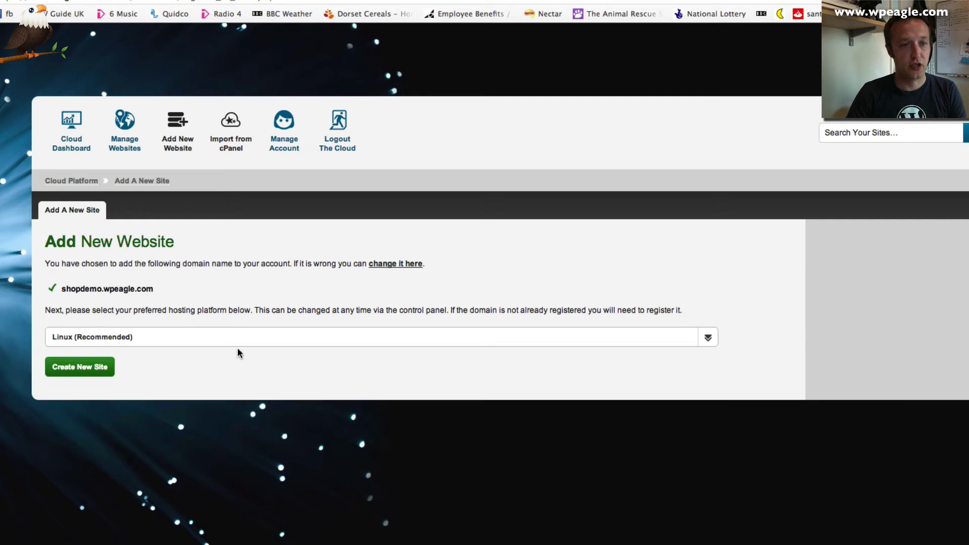
{"action": "left_click", "coordinate": [207, 328]}
{"action": "left_click", "coordinate": [212, 318]}
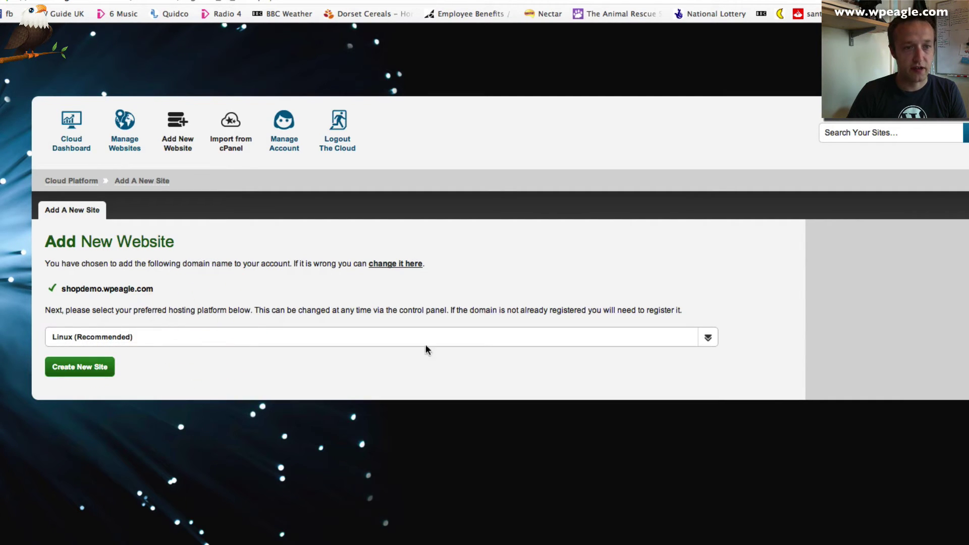
Create the shopdemo.wpeagle.com site and scroll its management page to Application Options.
{"action": "left_click", "coordinate": [90, 366]}
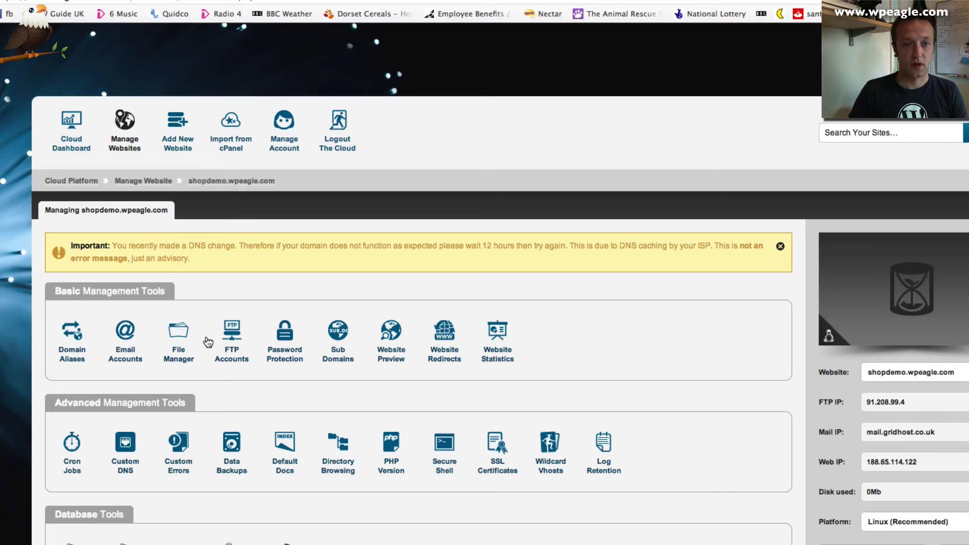
{"action": "scroll", "coordinate": [253, 302], "scroll_direction": "down", "scroll_amount": 3}
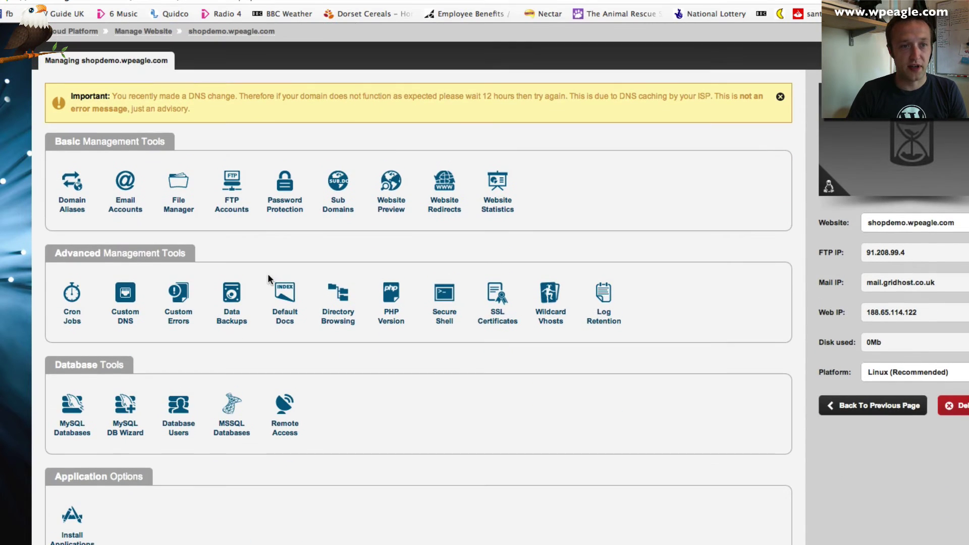
{"action": "scroll", "coordinate": [356, 211], "scroll_direction": "up", "scroll_amount": 1}
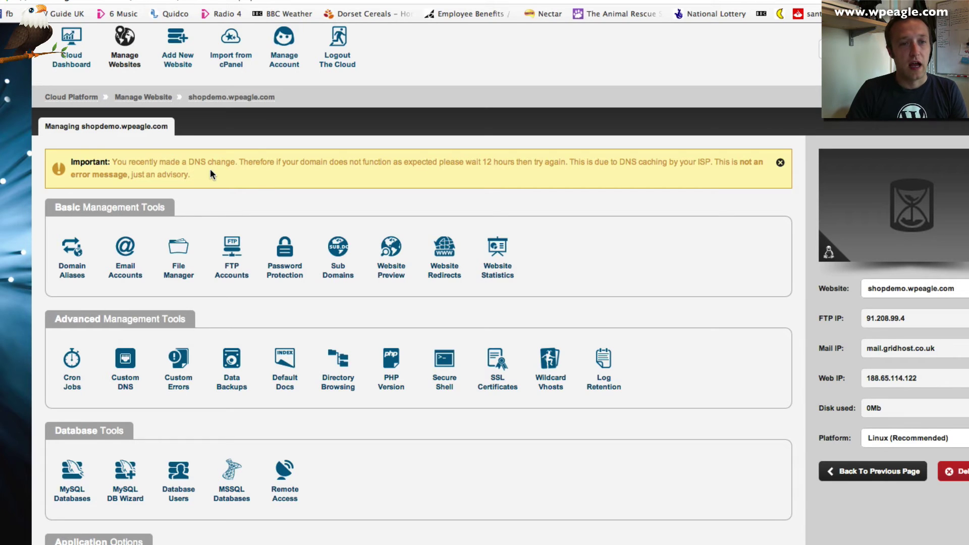
{"action": "scroll", "coordinate": [209, 169], "scroll_direction": "down", "scroll_amount": 1}
{"action": "scroll", "coordinate": [478, 370], "scroll_direction": "down", "scroll_amount": 1}
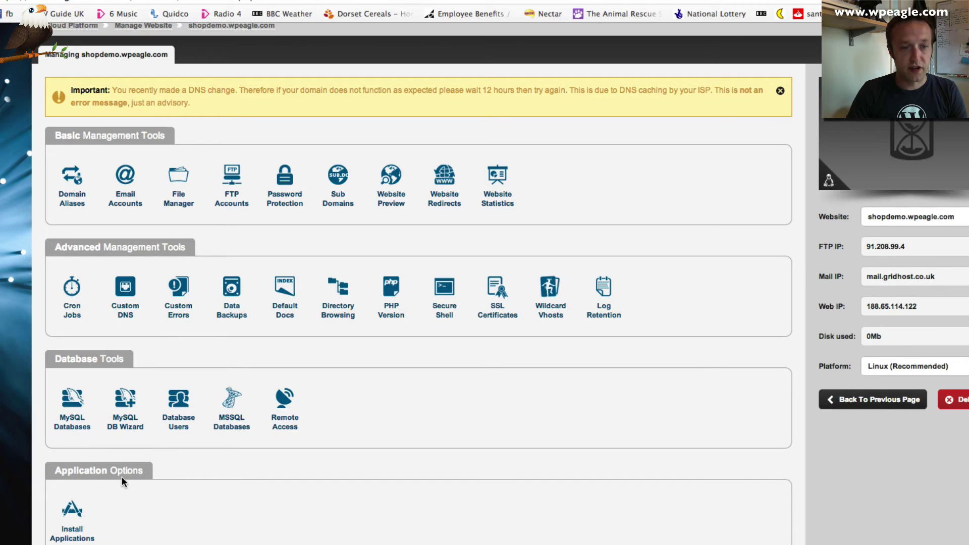
Install WordPress 3.9.1 at path '/' on shopdemo.wpeagle.com.
{"action": "left_click", "coordinate": [70, 515]}
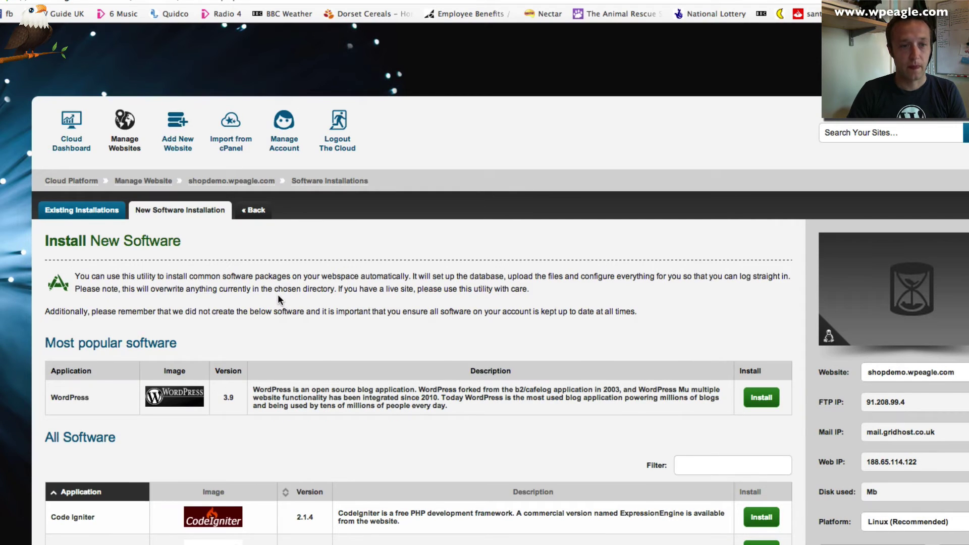
{"action": "left_click", "coordinate": [274, 295]}
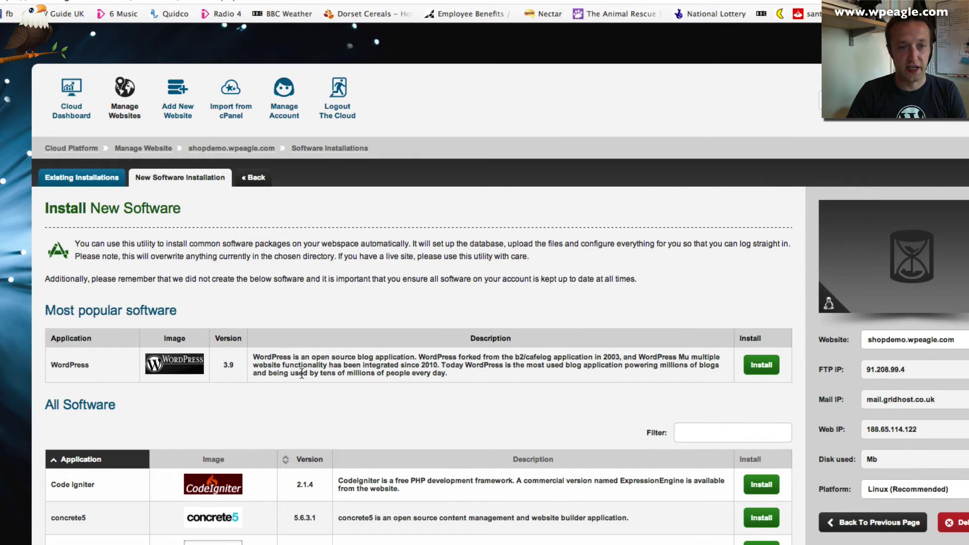
{"action": "left_click", "coordinate": [761, 364]}
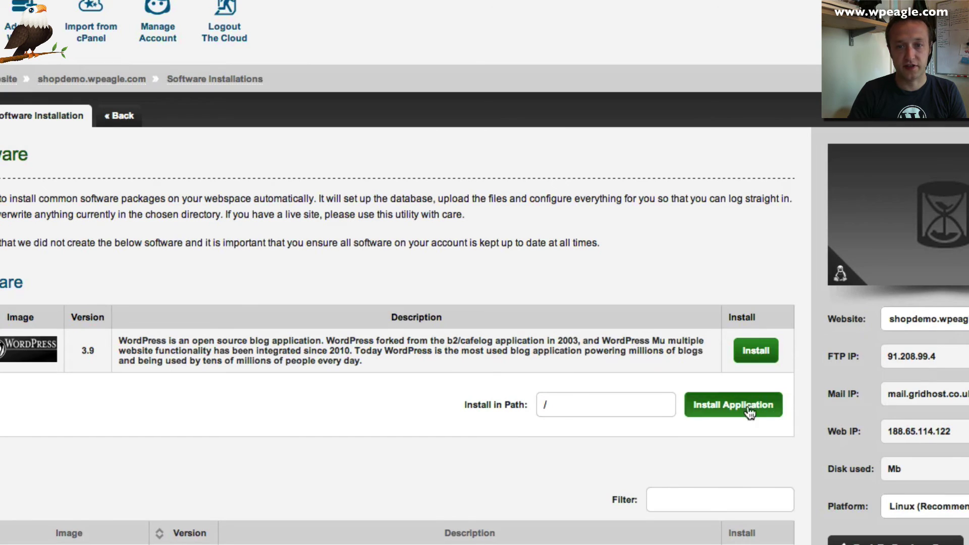
{"action": "left_click", "coordinate": [731, 414]}
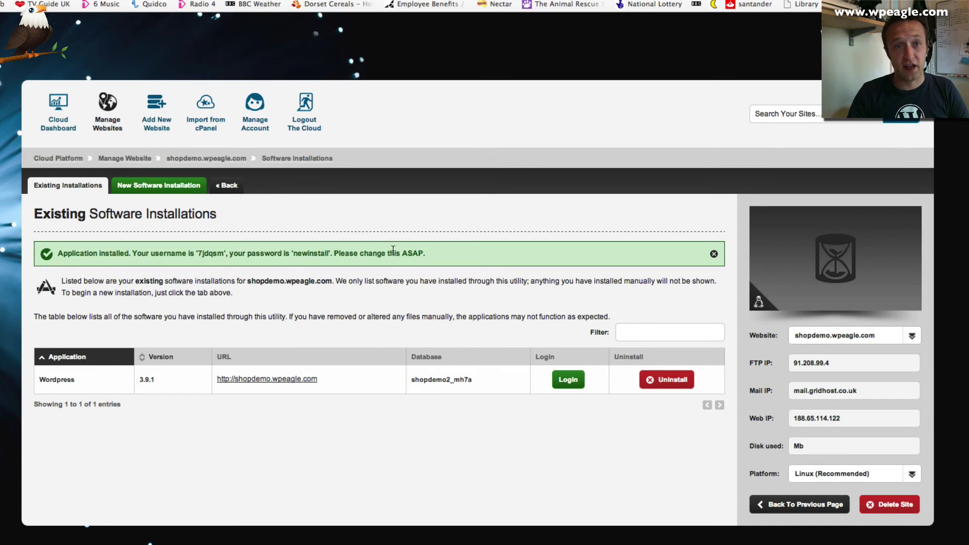
Reveal the WordPress install's default login details and open its wp-admin login page.
{"action": "left_click", "coordinate": [568, 386]}
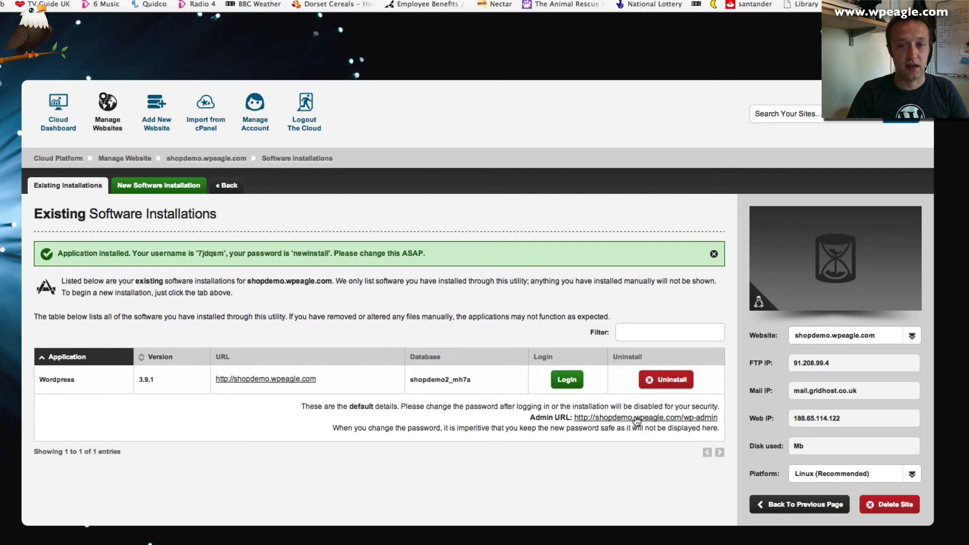
{"action": "left_click", "coordinate": [636, 418]}
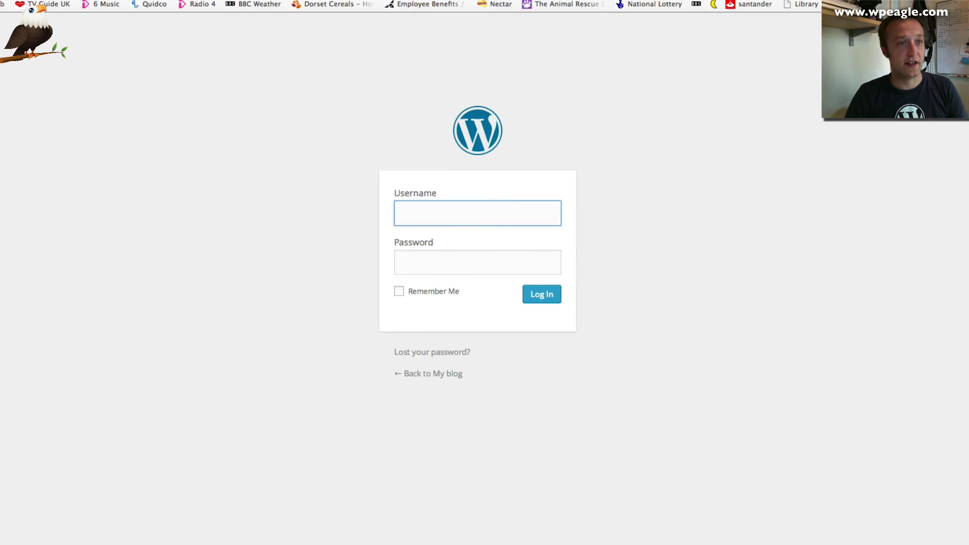
Copy the generated admin username from the panel into the WordPress login form.
{"action": "key", "text": "ctrl+shift+Tab"}
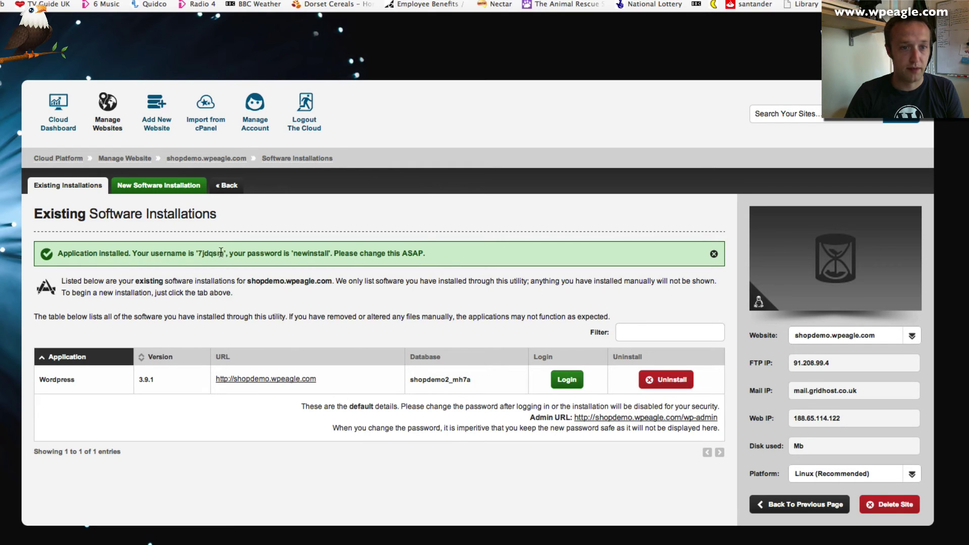
{"action": "left_click_drag", "start_coordinate": [222, 252], "coordinate": [198, 253]}
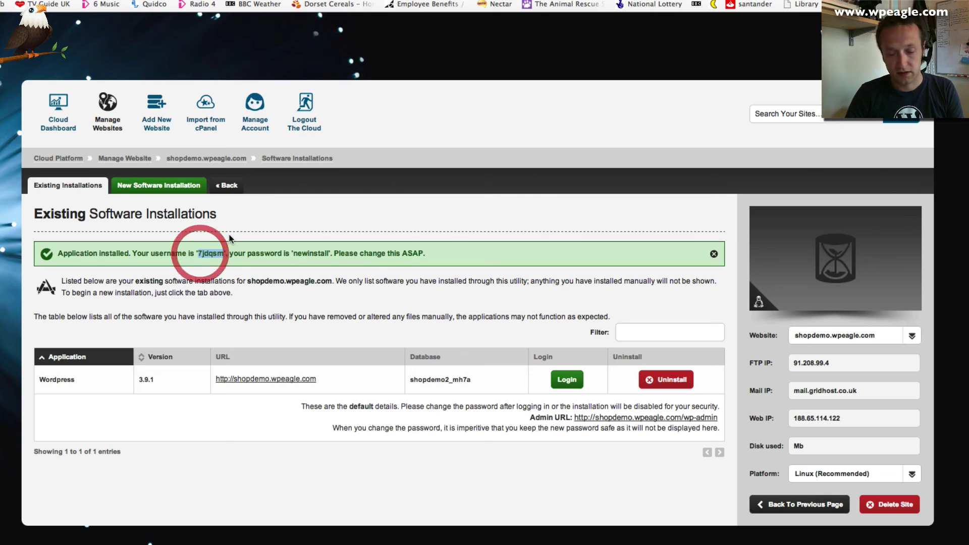
{"action": "key", "text": "ctrl+c"}
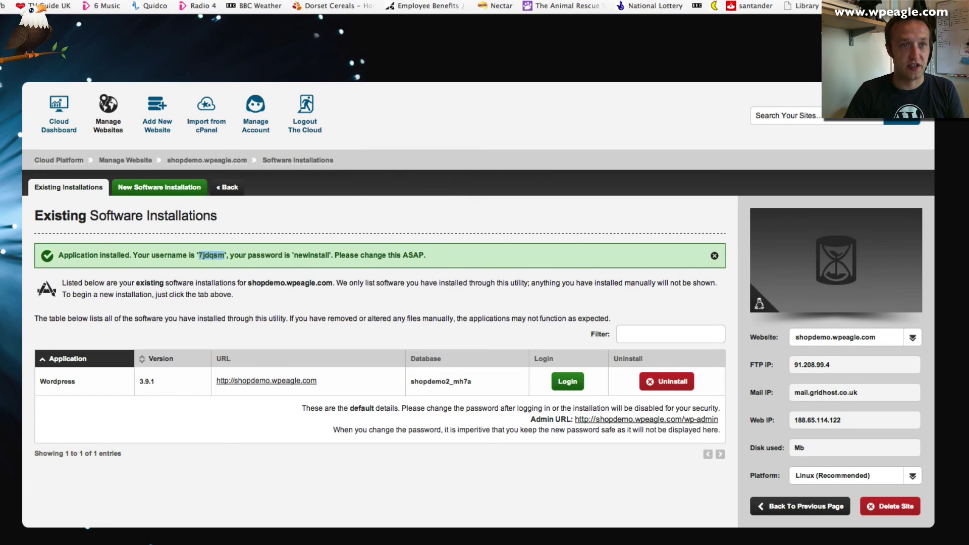
{"action": "key", "text": "ctrl+Tab"}
{"action": "key", "text": "ctrl+v"}
{"action": "left_click", "coordinate": [463, 268]}
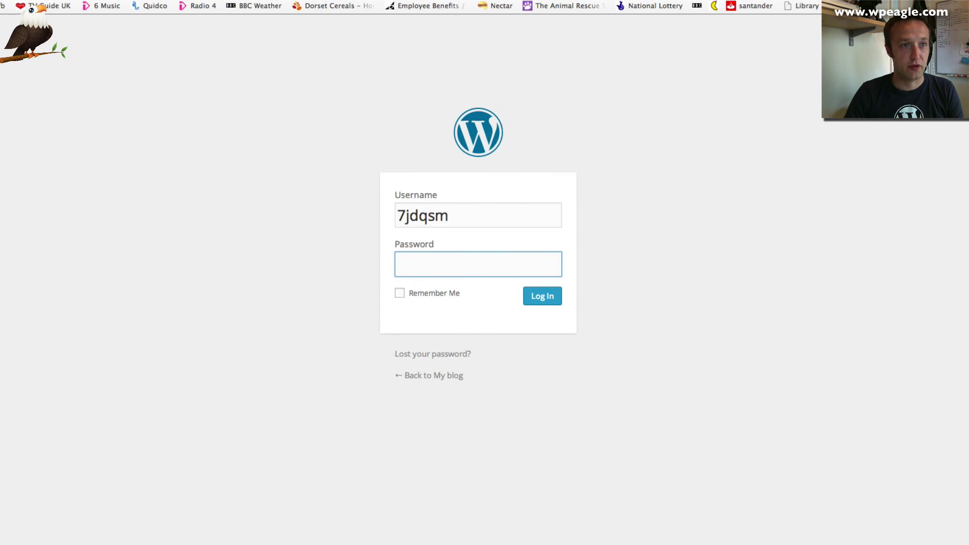
Paste the default password into the login form and tick Remember Me.
{"action": "key", "text": "ctrl+shift+Tab"}
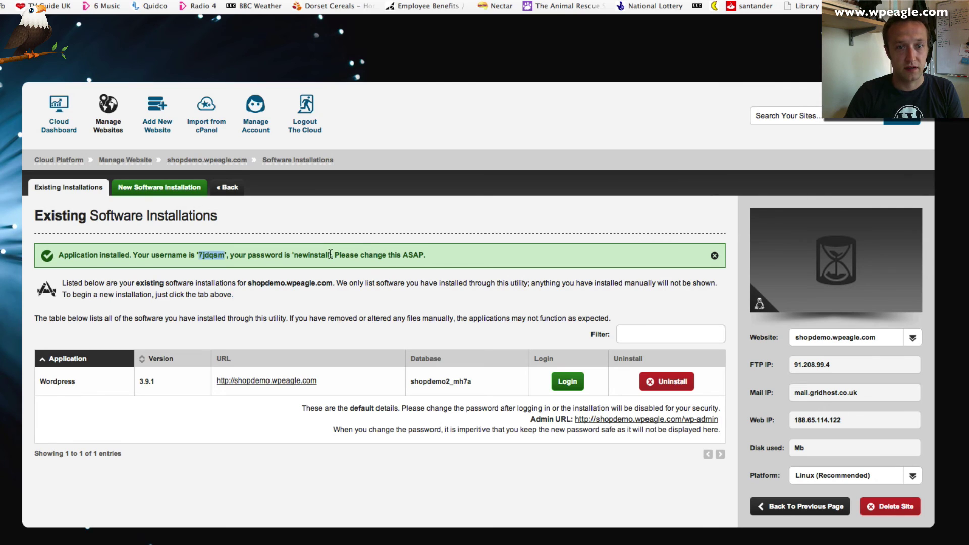
{"action": "left_click_drag", "start_coordinate": [331, 255], "coordinate": [292, 256]}
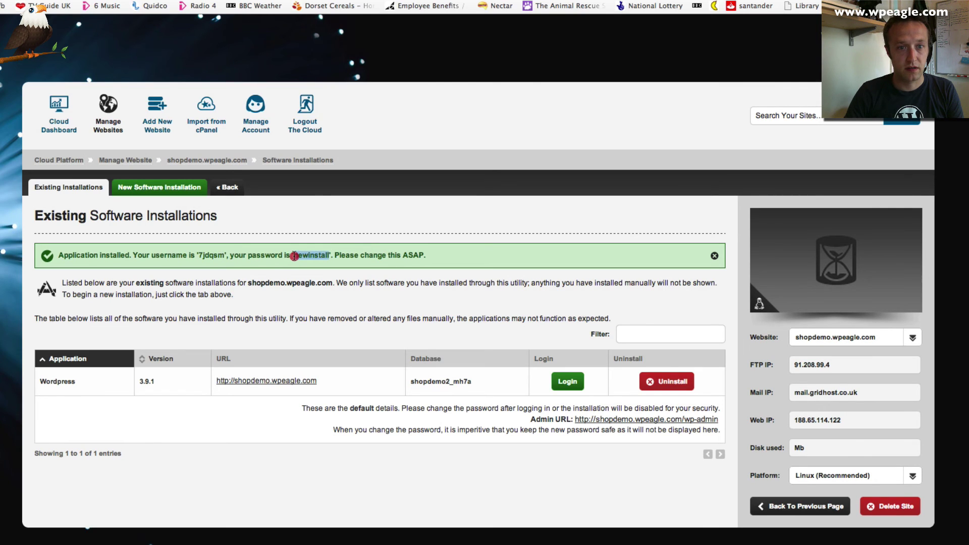
{"action": "double_click", "coordinate": [297, 256]}
{"action": "left_click", "coordinate": [307, 253]}
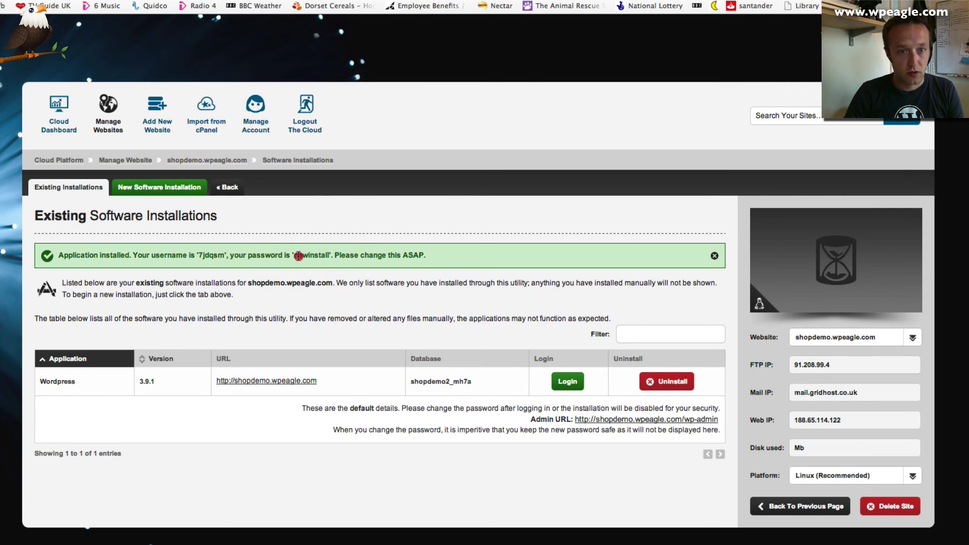
{"action": "left_click_drag", "start_coordinate": [297, 255], "coordinate": [330, 257]}
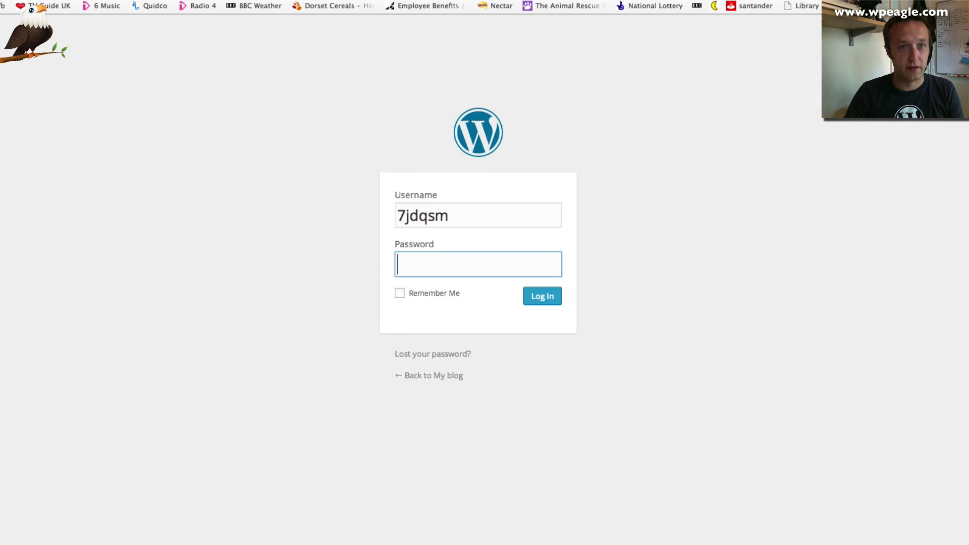
{"action": "key", "text": "super+v"}
{"action": "left_click", "coordinate": [400, 293]}
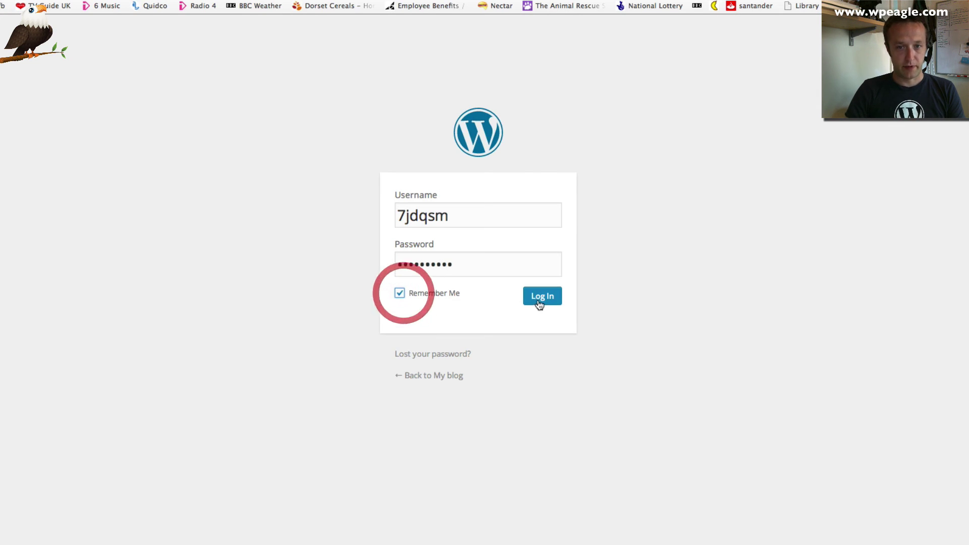
Log in, open the admin user's profile from All Users, and scroll to New Password.
{"action": "left_click", "coordinate": [541, 297]}
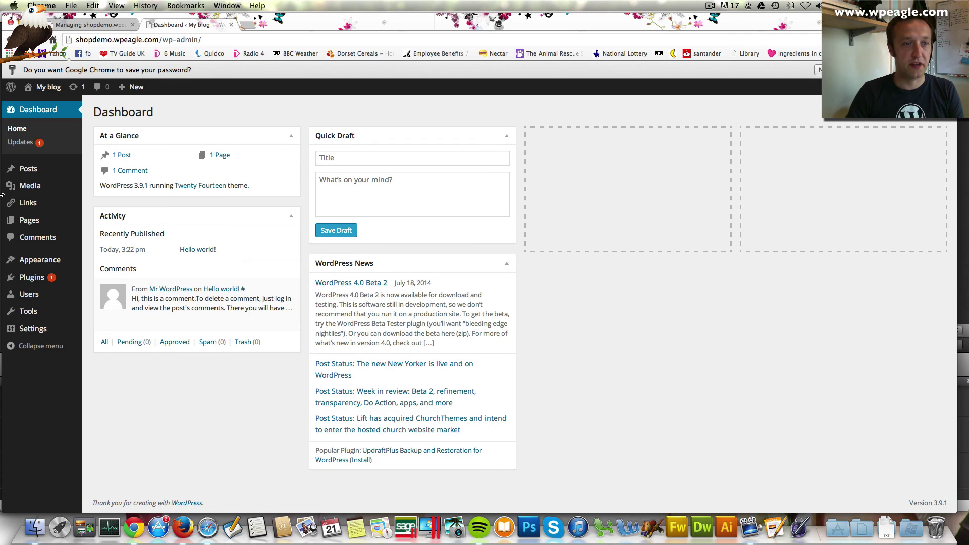
{"action": "left_click", "coordinate": [37, 297]}
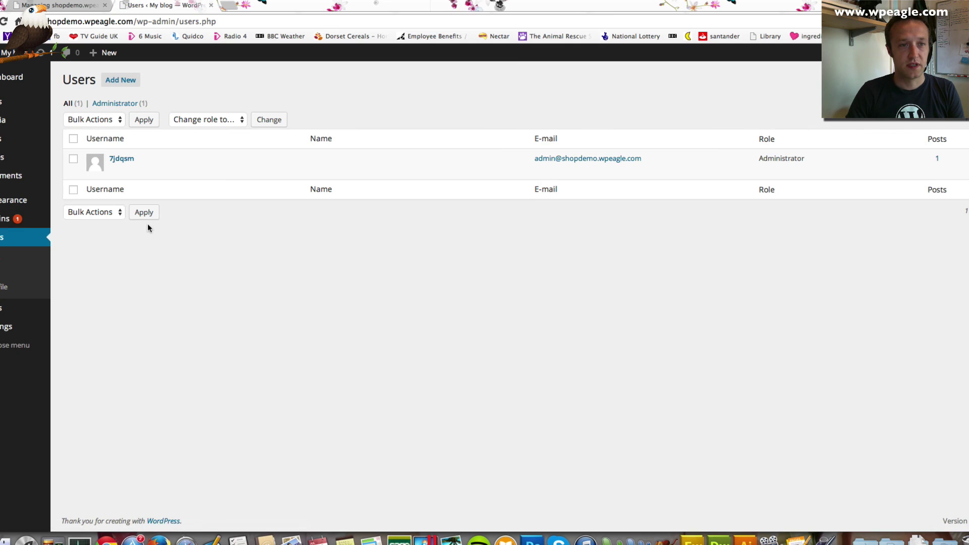
{"action": "mouse_move", "coordinate": [173, 172]}
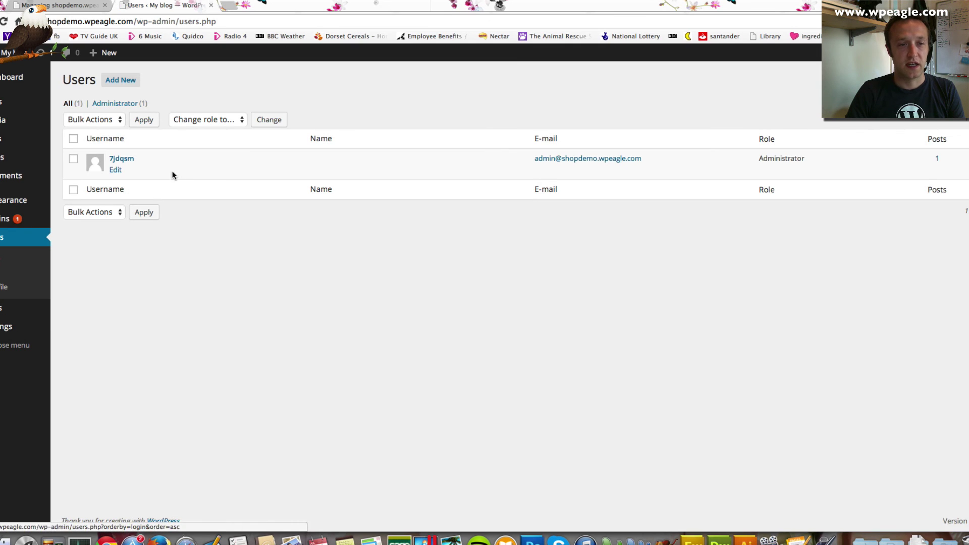
{"action": "left_click", "coordinate": [111, 171]}
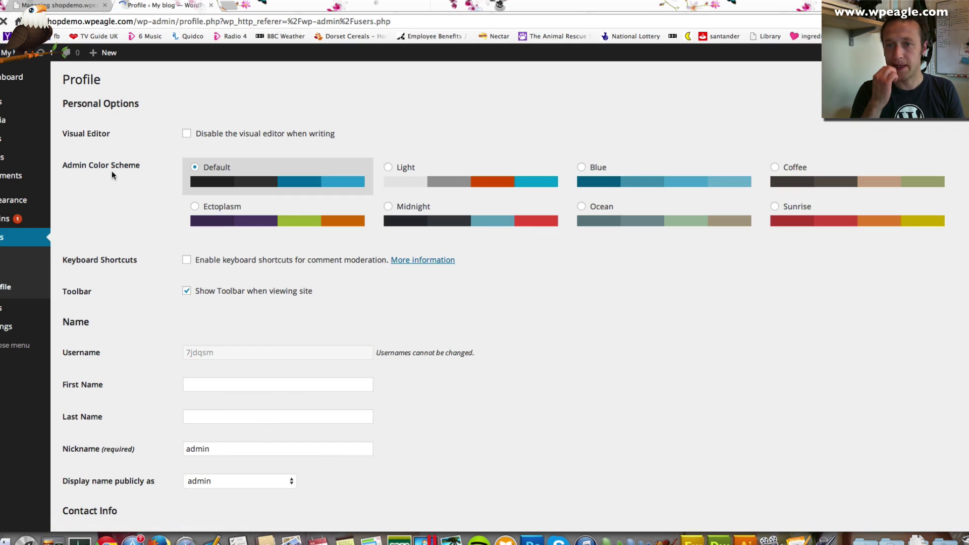
{"action": "scroll", "coordinate": [377, 196], "scroll_direction": "down", "scroll_amount": 6}
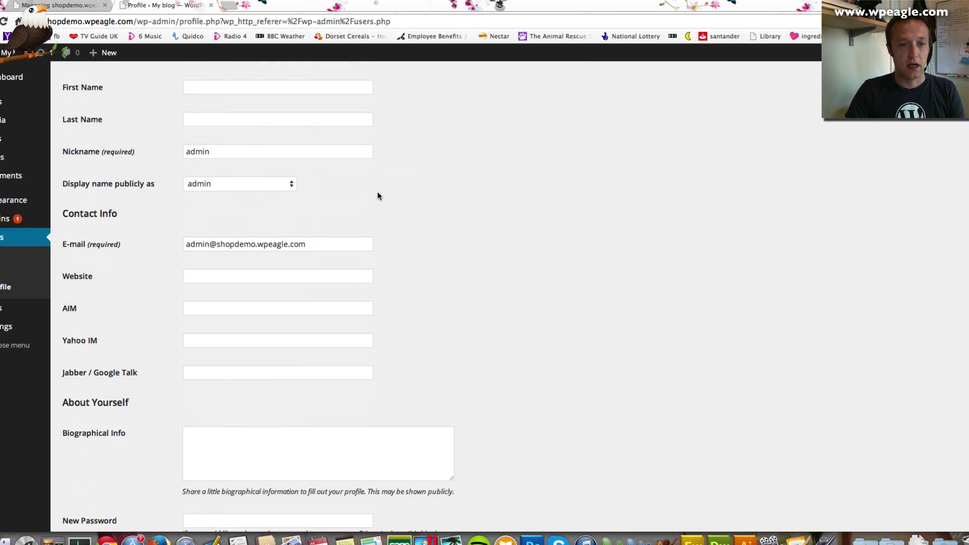
{"action": "scroll", "coordinate": [380, 195], "scroll_direction": "down", "scroll_amount": 3}
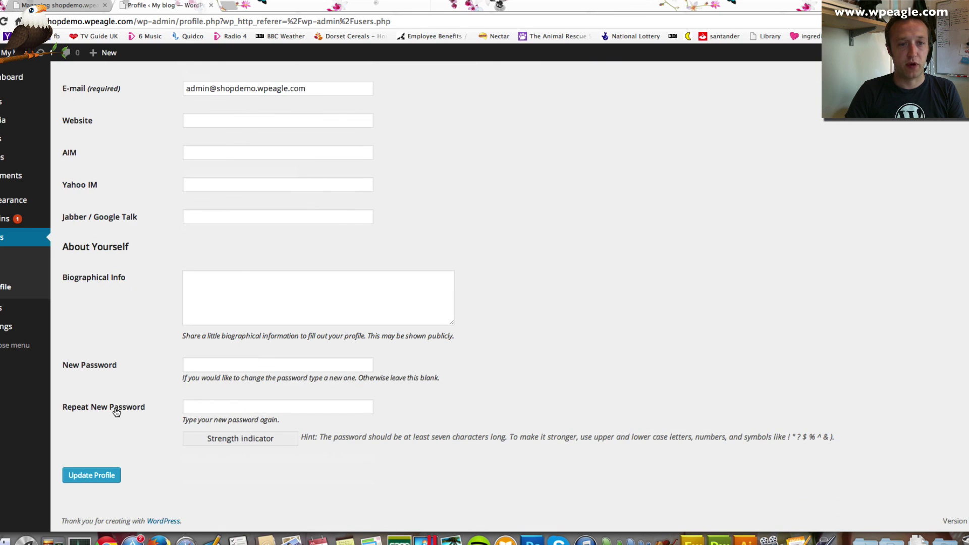
Enter the new admin password in both password fields and save the profile until 'Profile updated.' appears.
{"action": "left_click", "coordinate": [221, 364]}
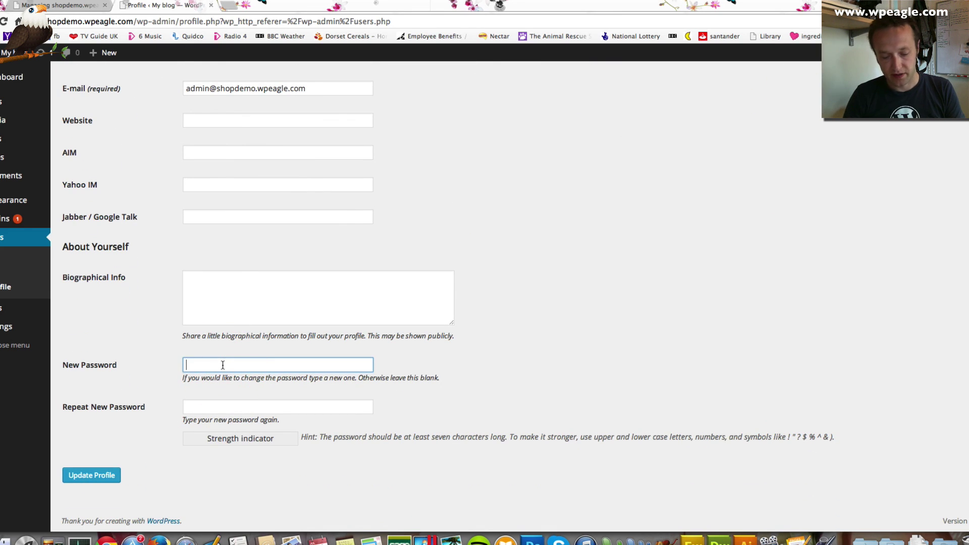
{"action": "type", "text": "password"}
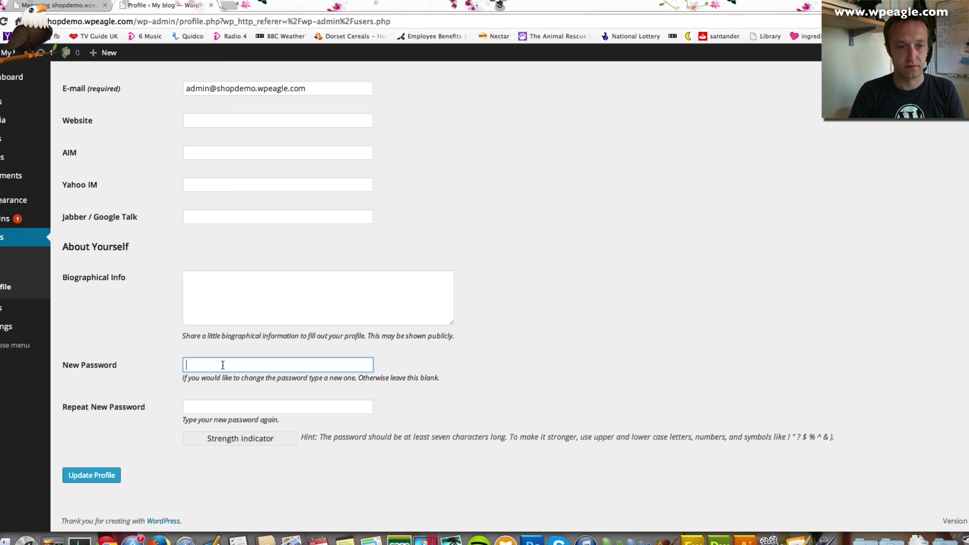
{"action": "type", "text": "1"}
{"action": "key", "text": "Tab"}
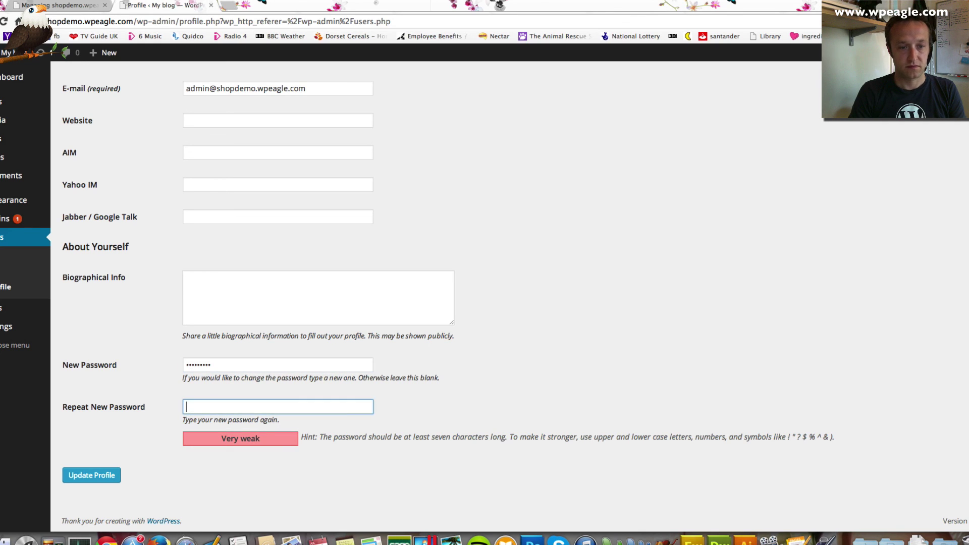
{"action": "type", "text": "password1"}
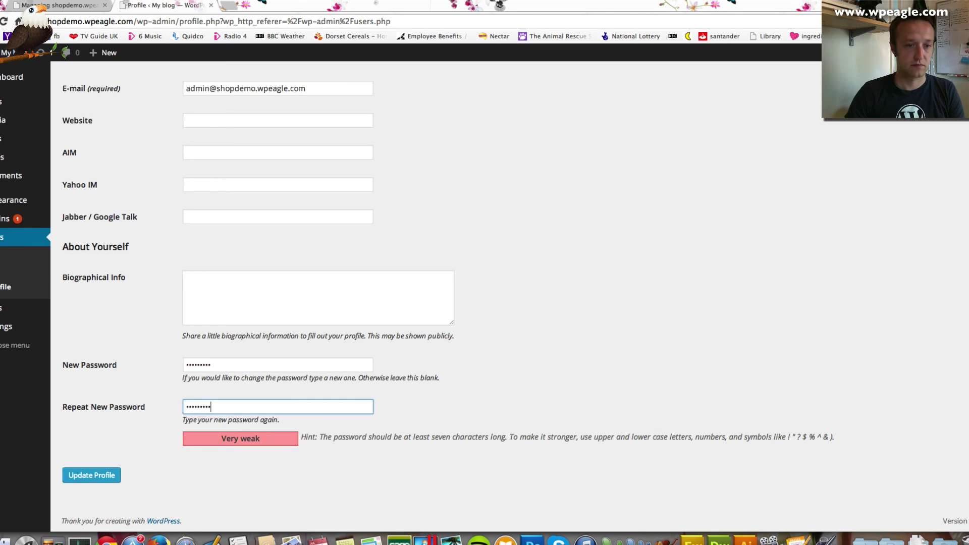
{"action": "left_click", "coordinate": [100, 480]}
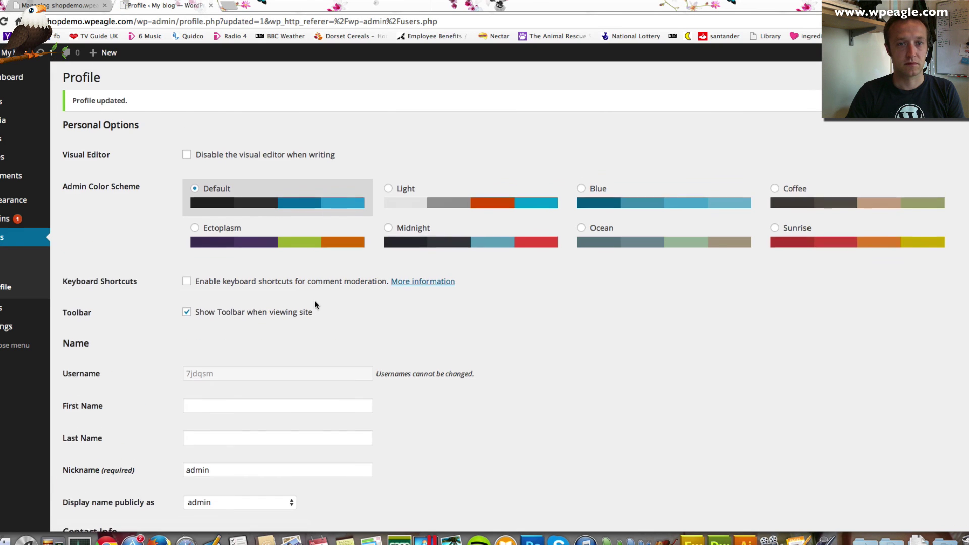
{"action": "scroll", "coordinate": [314, 301], "scroll_direction": "down", "scroll_amount": 10}
{"action": "scroll", "coordinate": [315, 302], "scroll_direction": "up", "scroll_amount": 10}
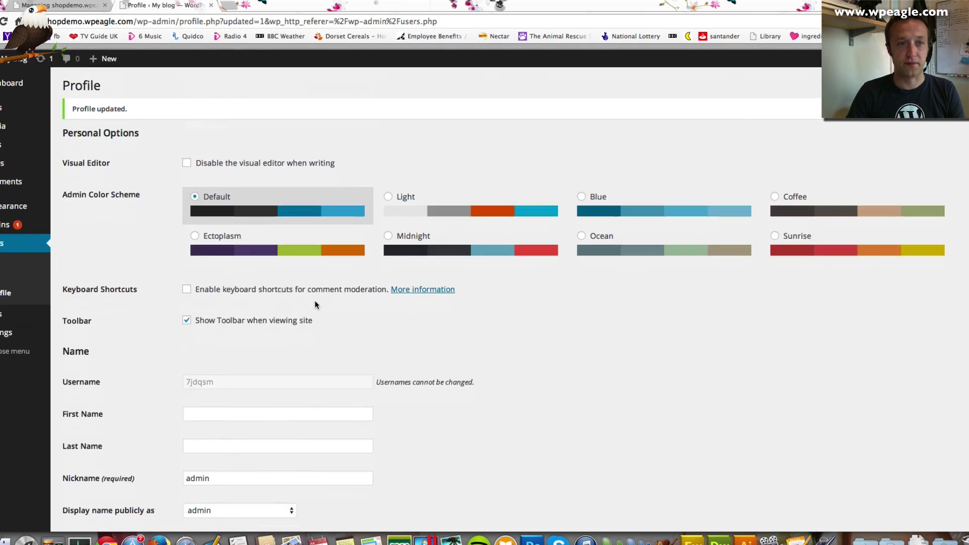